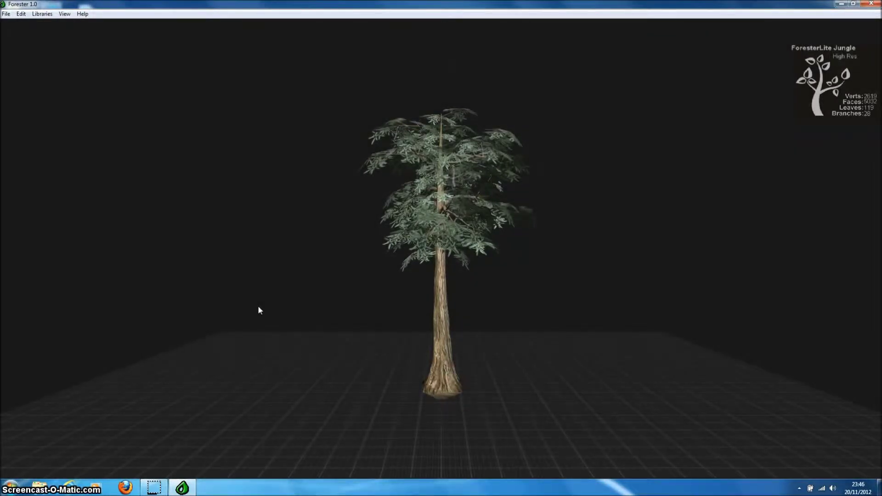
# - Replace the jungle tree with ForesterLite Pine [Pine] from the Tree Library, confirming generation
pyautogui.click(13, 14)
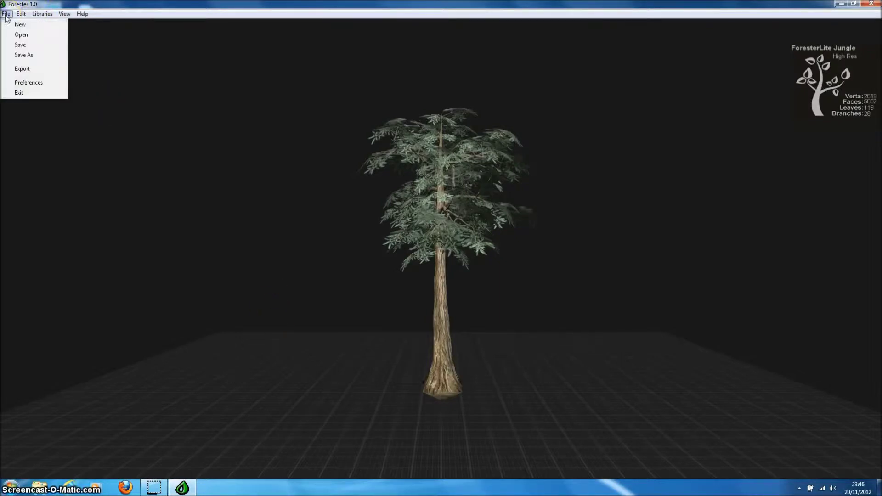
pyautogui.click(22, 25)
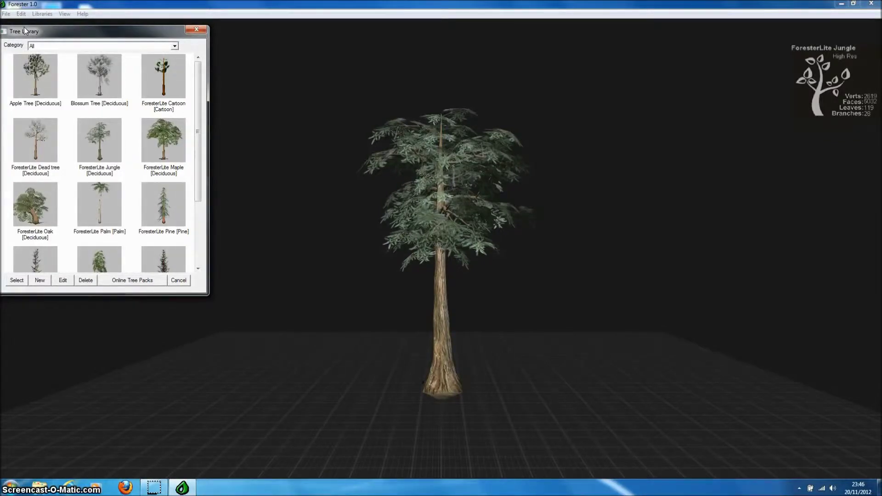
pyautogui.click(164, 208)
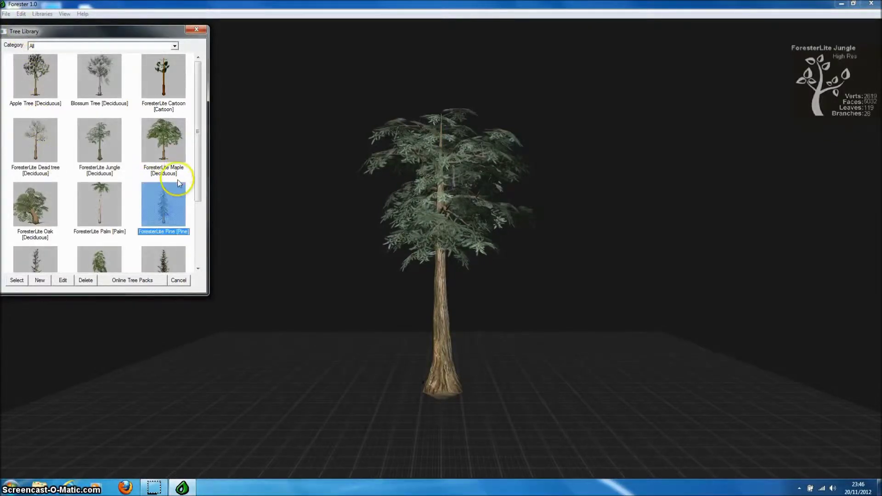
pyautogui.click(18, 281)
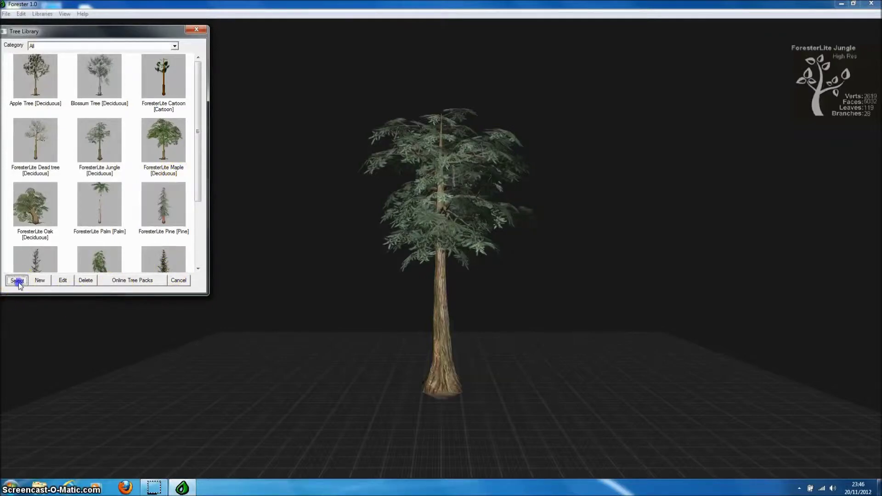
pyautogui.click(426, 271)
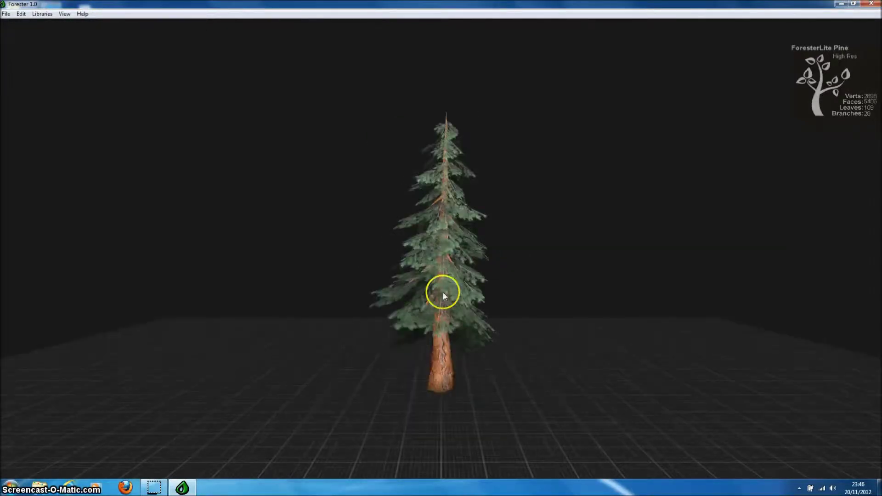
# - Orbit and zoom around the generated ForesterLite Pine to inspect its foliage and trunk
pyautogui.moveTo(566, 274)
pyautogui.mouseDown()
pyautogui.moveTo(514, 302)
pyautogui.moveTo(305, 288)
pyautogui.moveTo(199, 252)
pyautogui.moveTo(324, 318)
pyautogui.moveTo(447, 280)
pyautogui.moveTo(492, 277)
pyautogui.moveTo(430, 283)
pyautogui.mouseUp()
pyautogui.scroll(6, 430, 283)
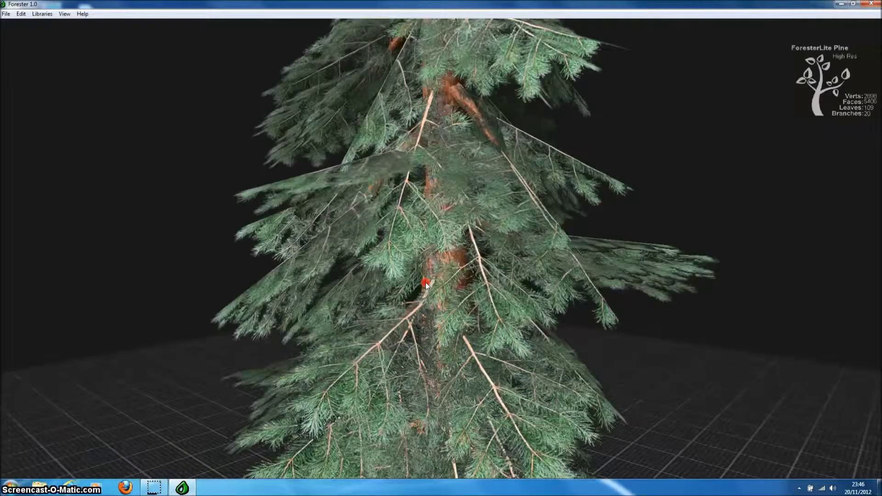
pyautogui.moveTo(426, 282)
pyautogui.mouseDown()
pyautogui.moveTo(276, 287)
pyautogui.moveTo(311, 305)
pyautogui.moveTo(380, 290)
pyautogui.mouseUp()
pyautogui.scroll(-6, 380, 290)
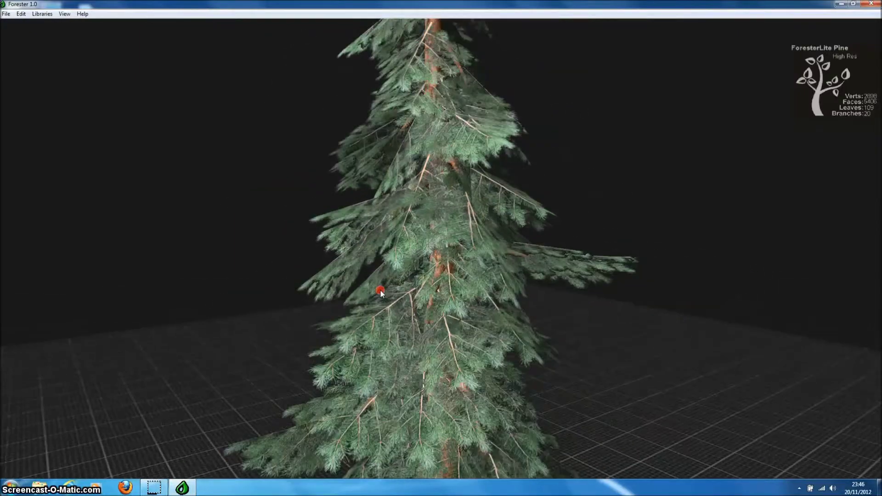
pyautogui.scroll(-5, 380, 290)
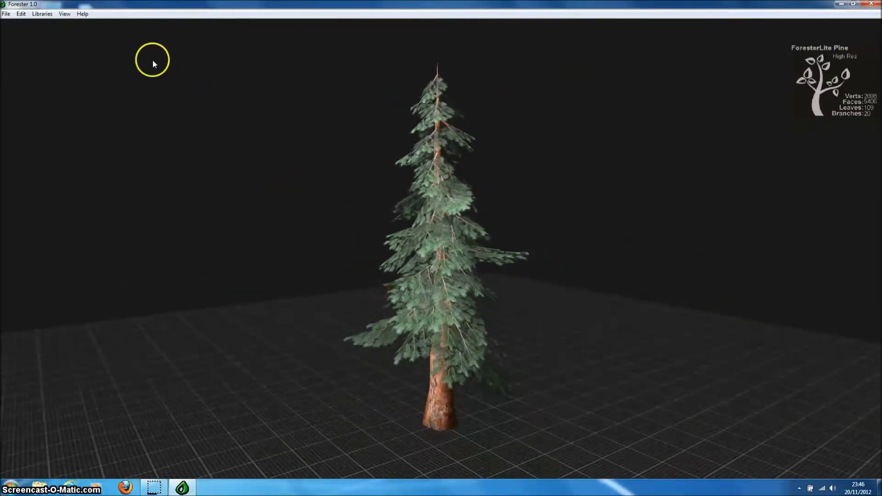
pyautogui.click(65, 14)
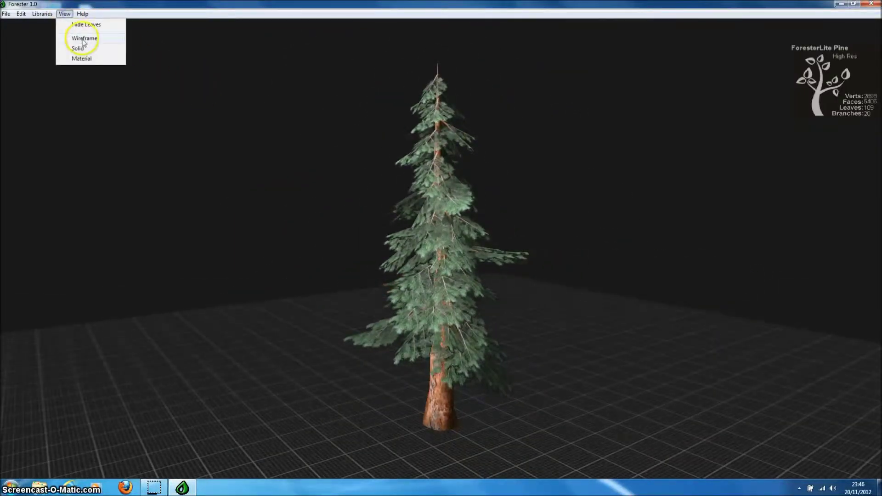
pyautogui.click(81, 37)
pyautogui.moveTo(229, 175); pyautogui.dragTo(244, 194)
pyautogui.click(64, 14)
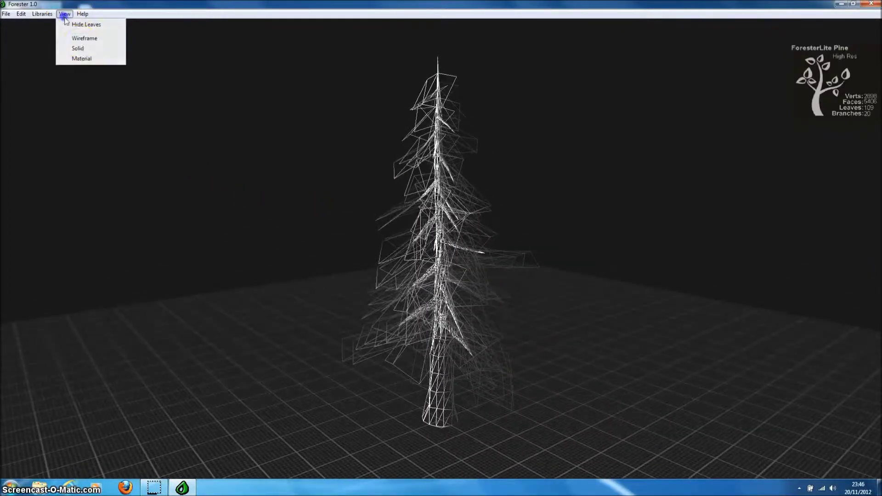
pyautogui.click(80, 49)
pyautogui.moveTo(276, 299); pyautogui.dragTo(347, 257)
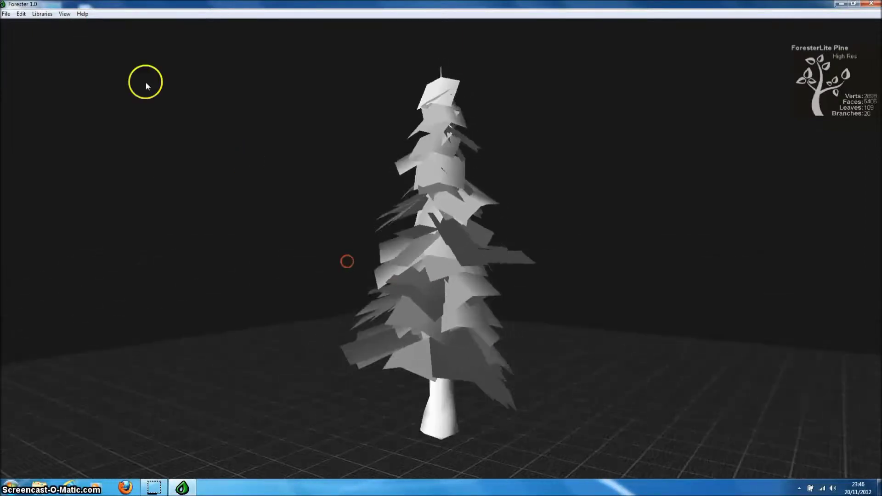
pyautogui.click(65, 14)
pyautogui.click(82, 59)
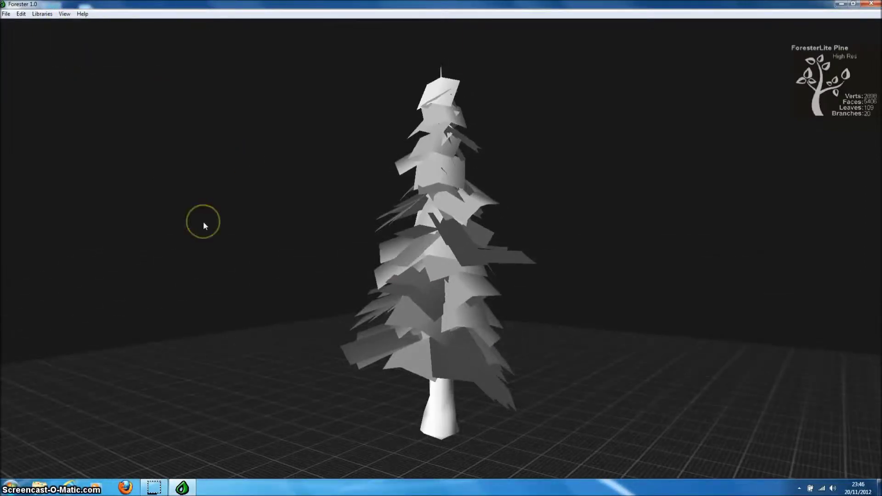
# - Apply Add Random Bend to the pine's main trunk and confirm the regeneration
pyautogui.moveTo(206, 213); pyautogui.dragTo(319, 245)
pyautogui.click(441, 385)
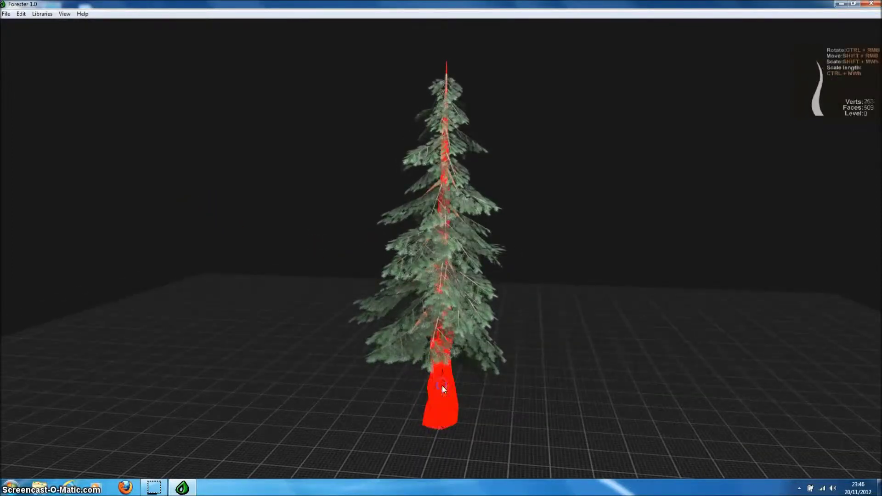
pyautogui.rightClick(505, 305)
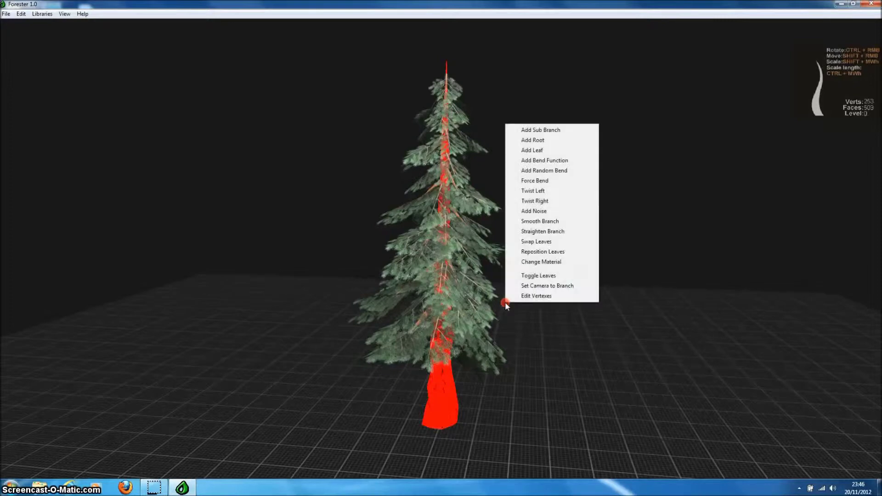
pyautogui.click(548, 172)
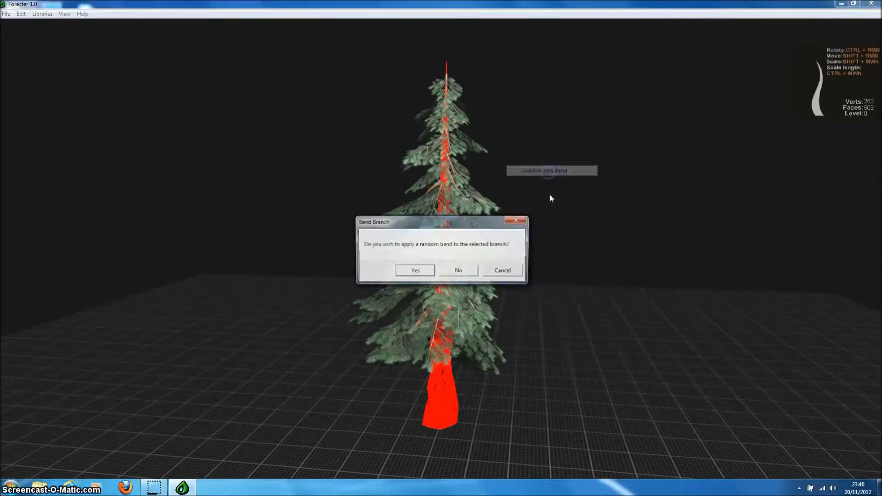
pyautogui.click(418, 271)
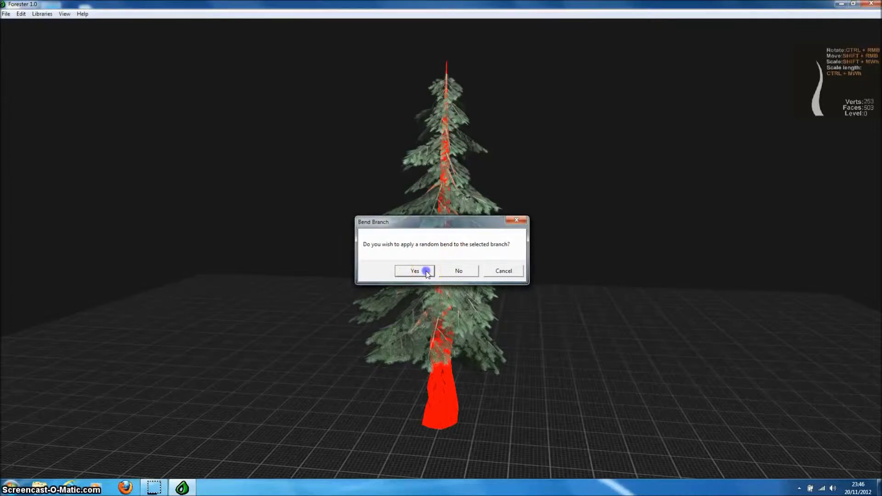
pyautogui.click(592, 274)
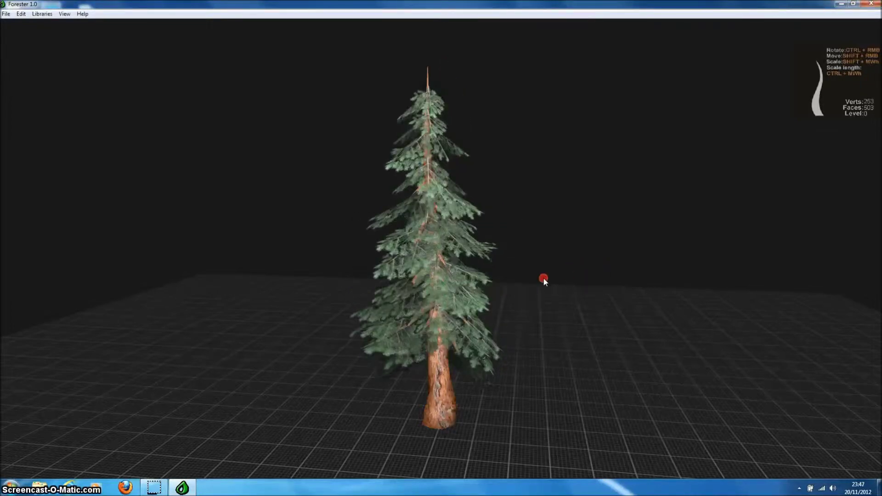
pyautogui.moveTo(544, 279); pyautogui.dragTo(557, 261, button='right')
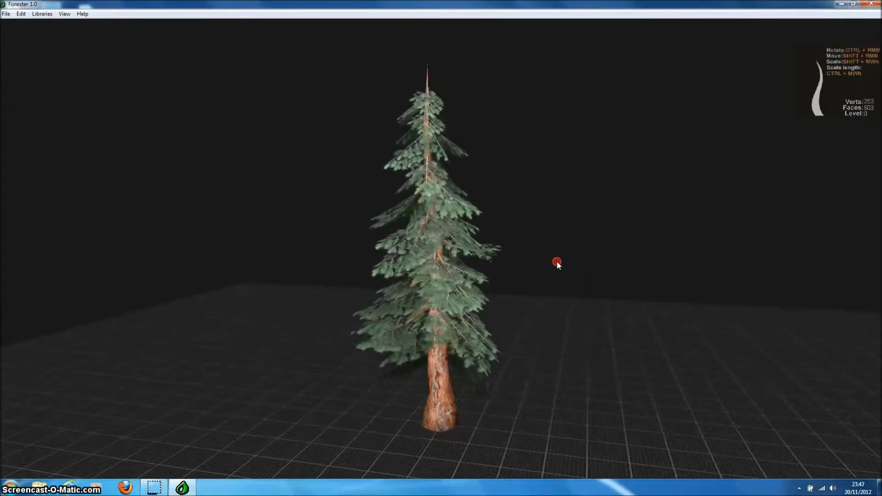
# - Run a tree editing command from the Edit menu
pyautogui.click(21, 15)
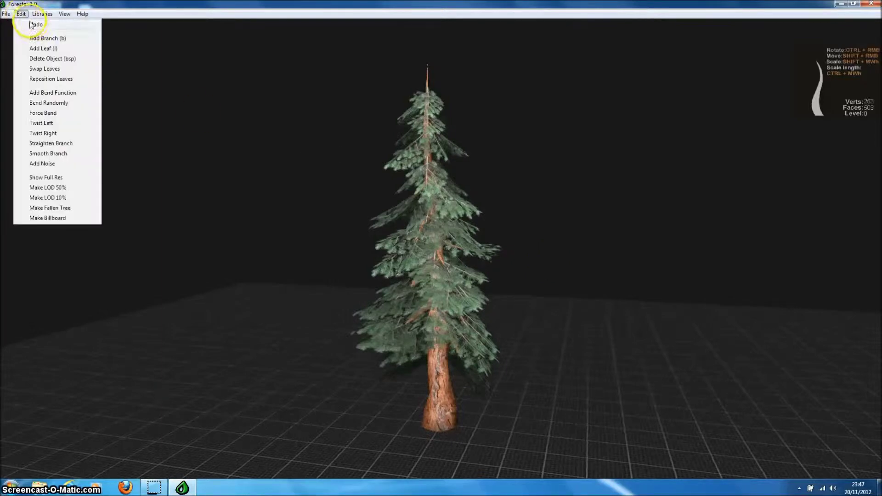
pyautogui.click(40, 27)
pyautogui.click(173, 139)
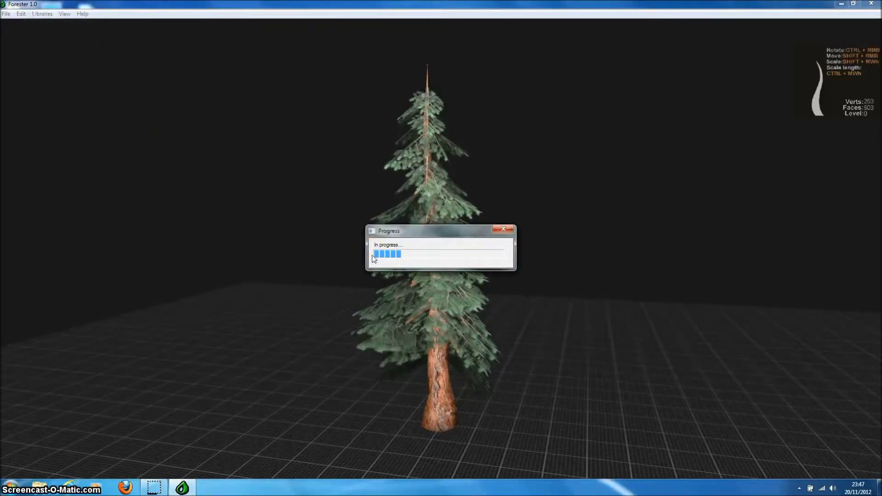
# - Shift and slightly rotate a lower-right leaf cluster, then select the pine's trunk
pyautogui.moveTo(281, 240); pyautogui.dragTo(309, 257, button='right')
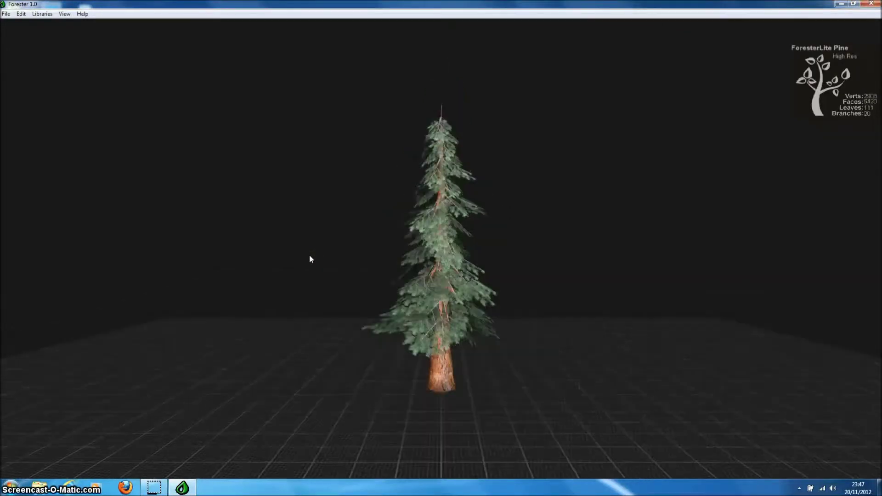
pyautogui.moveTo(310, 256); pyautogui.dragTo(176, 263, button='right')
pyautogui.moveTo(473, 373); pyautogui.dragTo(422, 349)
pyautogui.click(493, 339)
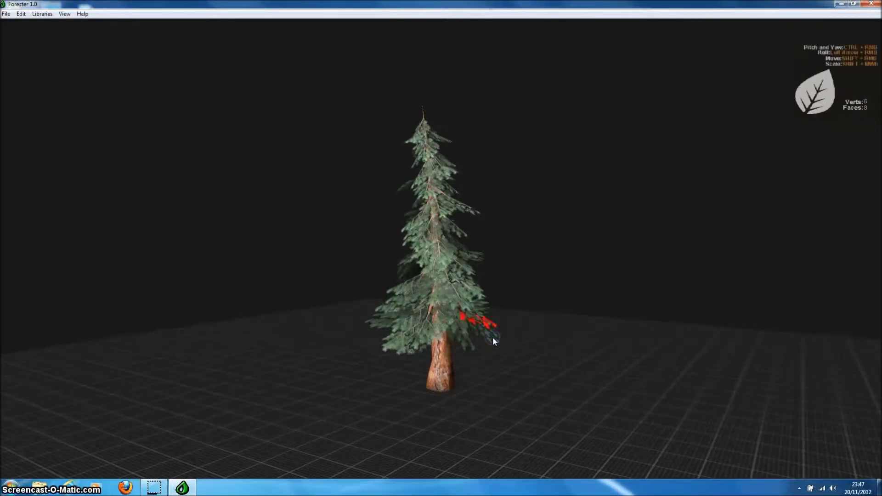
pyautogui.keyDown('ctrl'); pyautogui.moveTo(492, 337); pyautogui.dragTo(549, 324, button='right'); pyautogui.keyUp('ctrl')
pyautogui.click(577, 270)
pyautogui.moveTo(577, 270); pyautogui.dragTo(520, 264, button='right')
pyautogui.click(441, 363)
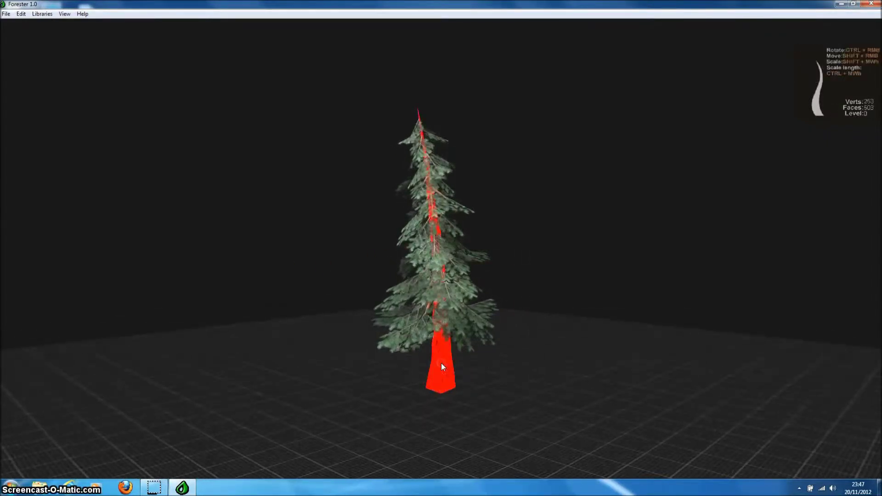
# - Switch the trunk to vertex editing and select a ring of vertices on the upper trunk
pyautogui.rightClick(442, 366)
pyautogui.click(477, 357)
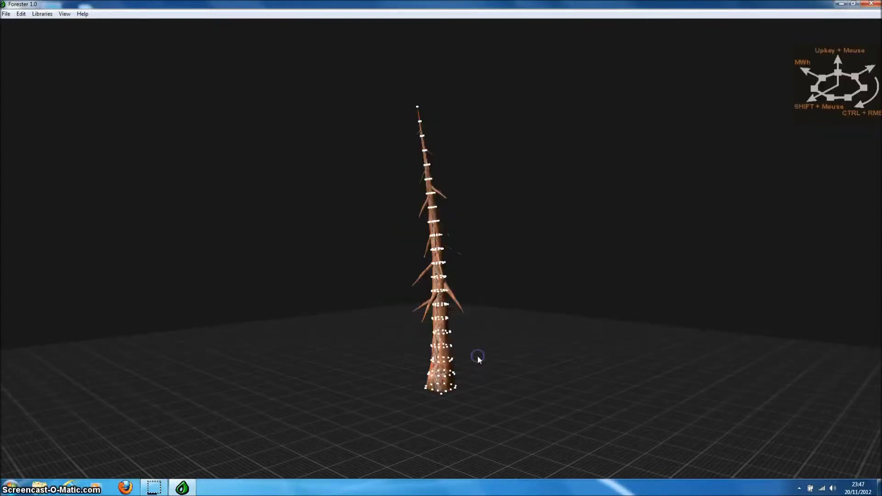
pyautogui.scroll(5, 473, 347)
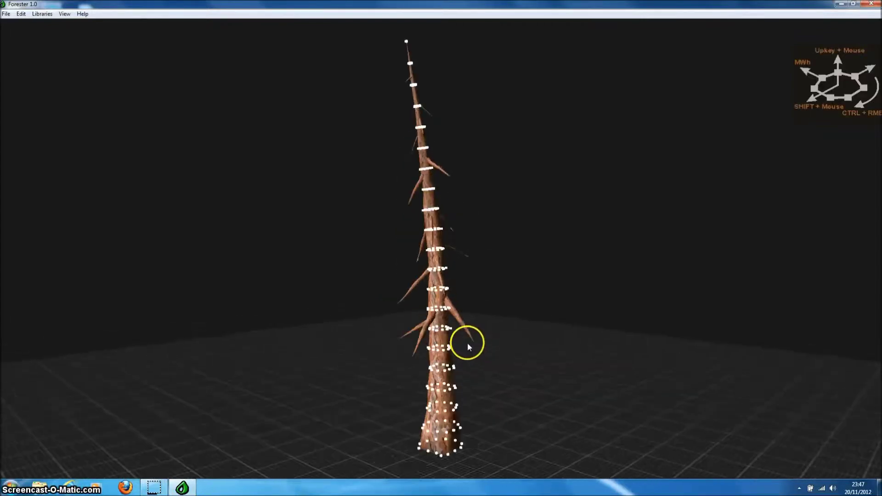
pyautogui.moveTo(502, 261)
pyautogui.keyDown('ctrl'); pyautogui.mouseDown(button='right')
pyautogui.moveTo(486, 319)
pyautogui.moveTo(469, 327)
pyautogui.moveTo(436, 261)
pyautogui.mouseUp(button='right'); pyautogui.keyUp('ctrl')
pyautogui.click(436, 261)
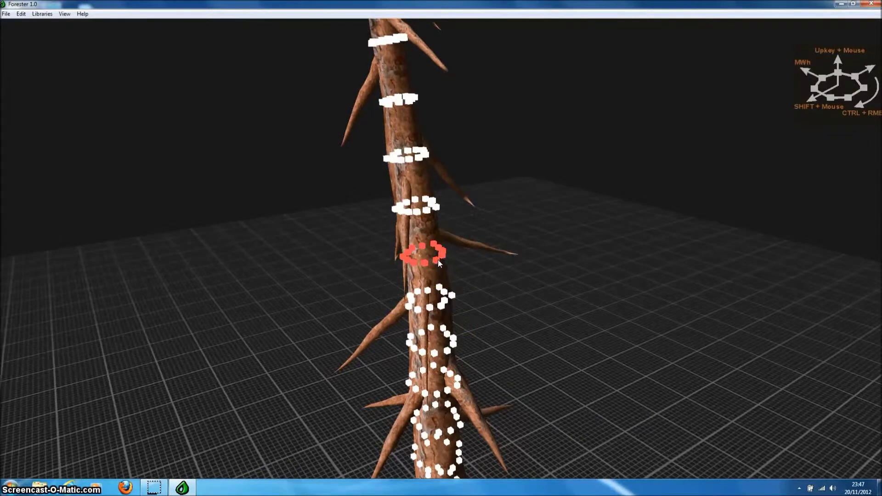
pyautogui.scroll(2, 438, 259)
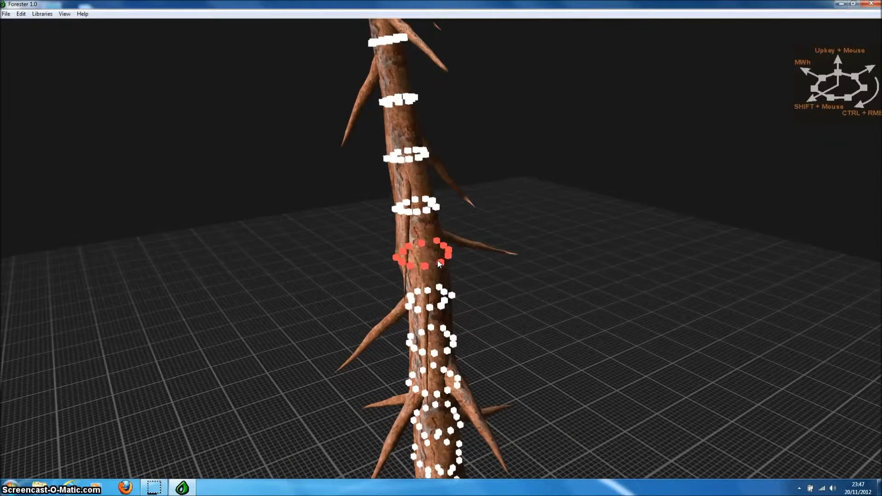
pyautogui.scroll(-2, 437, 260)
pyautogui.click(464, 264)
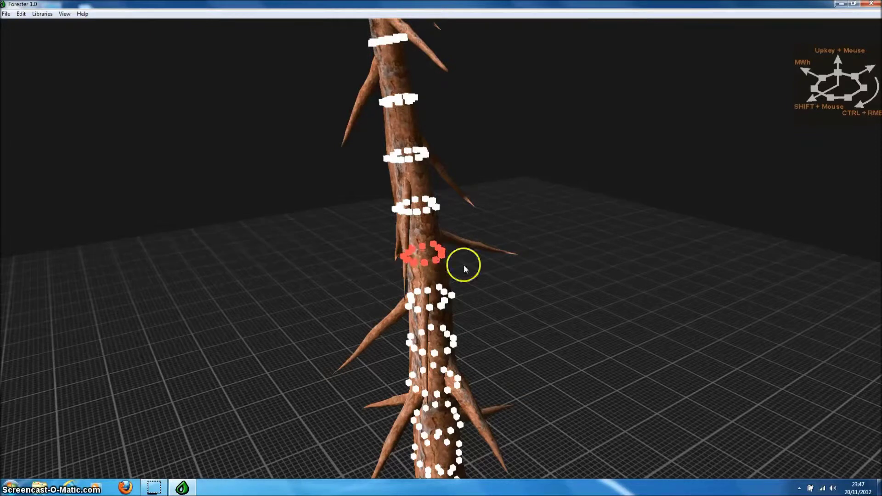
pyautogui.click(437, 260)
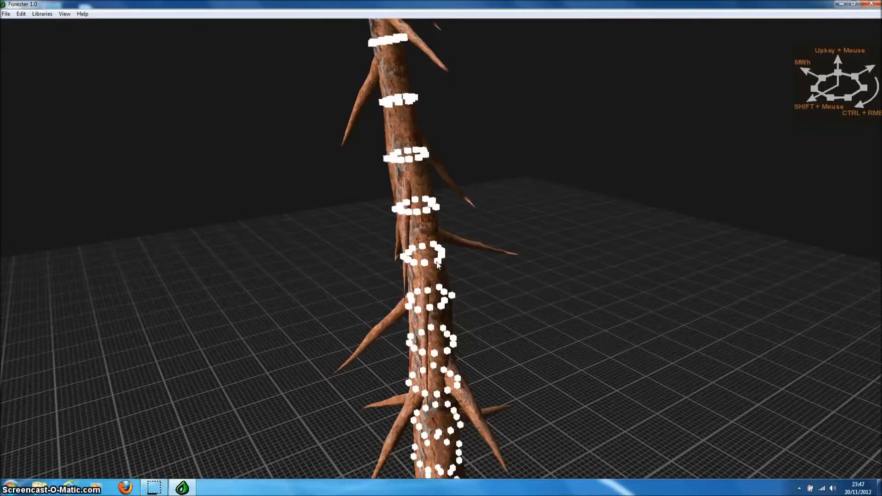
pyautogui.keyDown('ctrl'); pyautogui.moveTo(467, 261); pyautogui.dragTo(465, 252, button='right'); pyautogui.keyUp('ctrl')
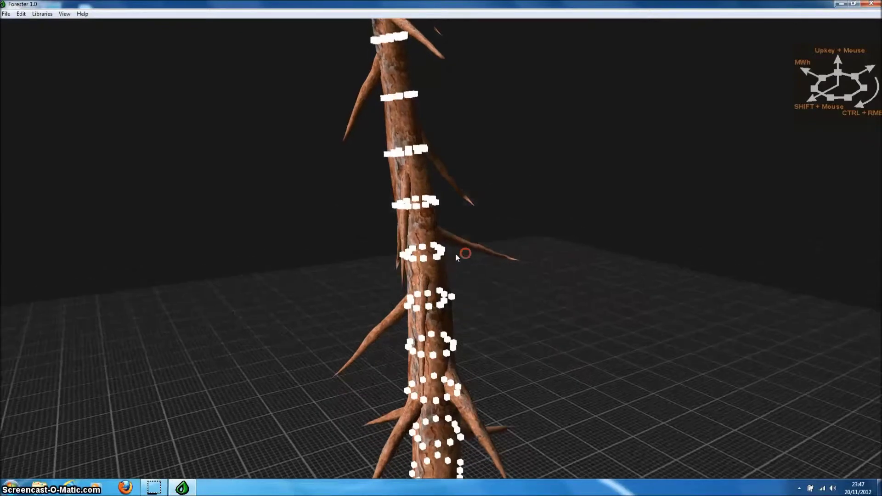
pyautogui.click(439, 257)
pyautogui.click(439, 258)
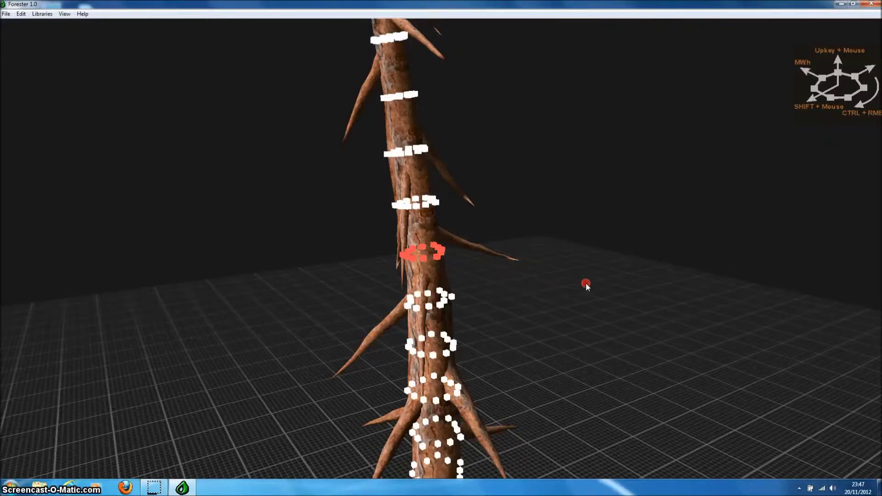
# - Bend the trunk leftward above the selected ring, then hide vertexes to show the full tree
pyautogui.click(469, 279)
pyautogui.keyDown('ctrl'); pyautogui.moveTo(535, 280); pyautogui.dragTo(497, 284, button='right'); pyautogui.keyUp('ctrl')
pyautogui.rightClick(497, 283)
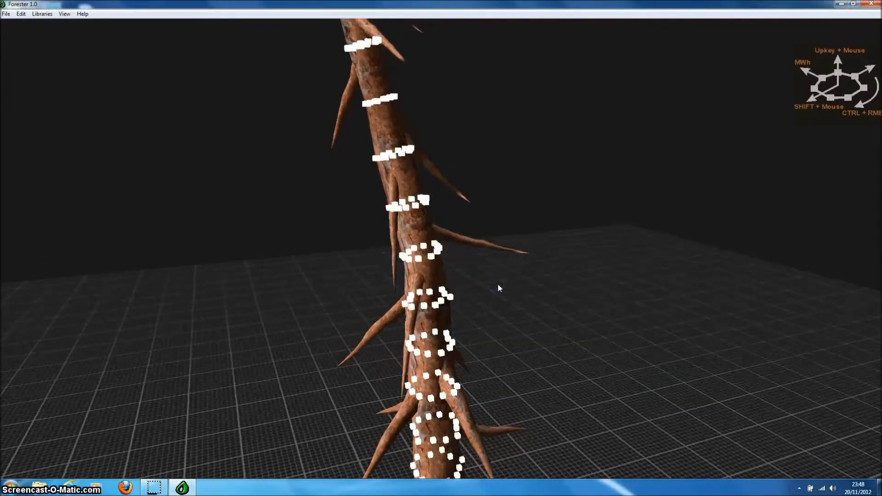
pyautogui.rightClick(498, 285)
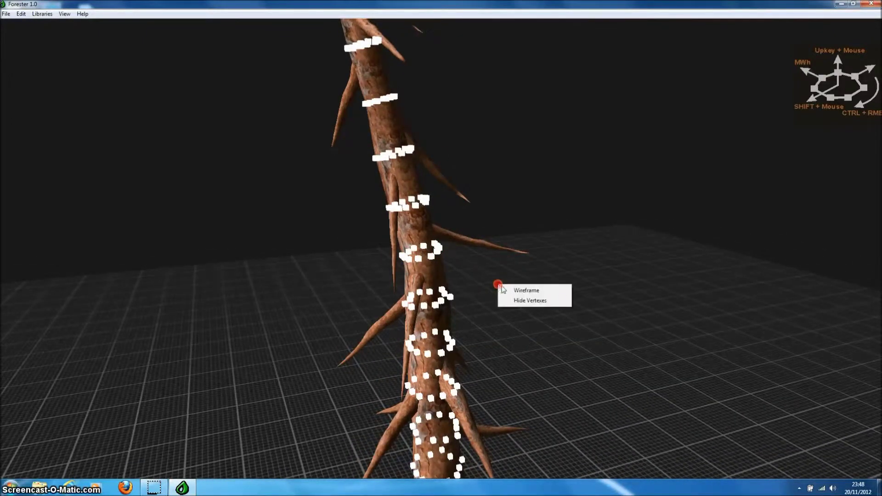
pyautogui.click(516, 301)
pyautogui.scroll(-5, 445, 264)
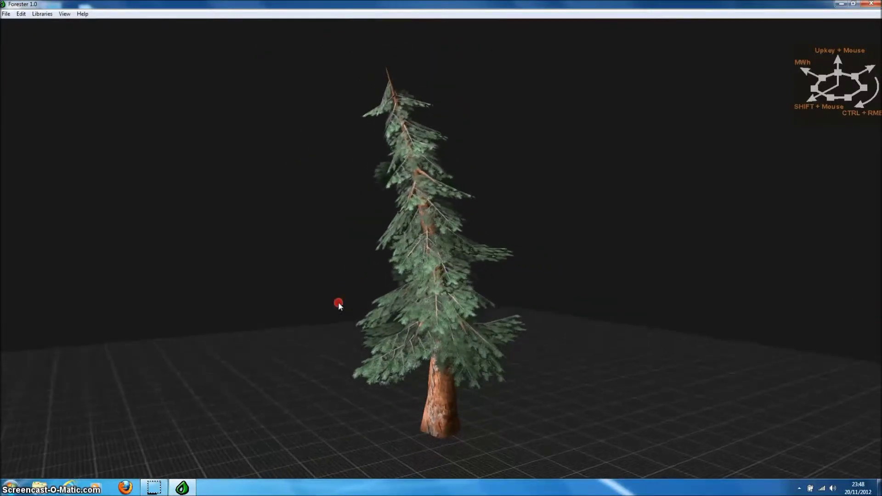
pyautogui.moveTo(338, 301); pyautogui.dragTo(478, 305)
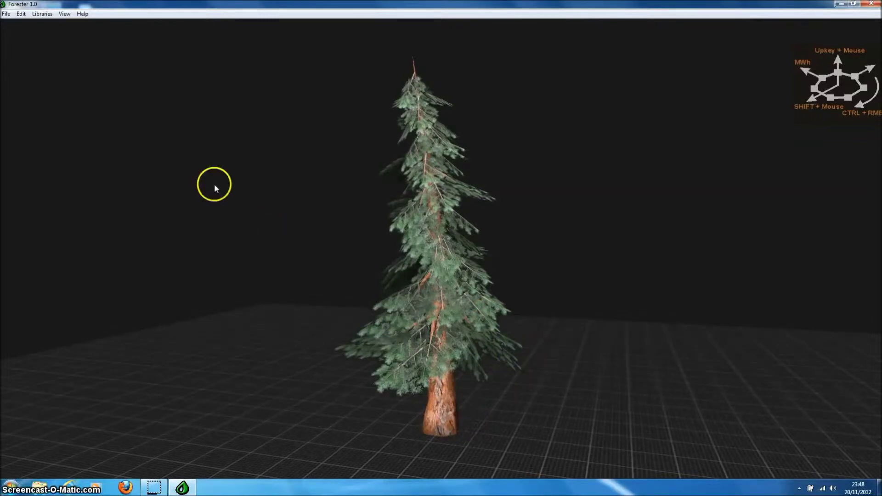
# - Load ForesterLite Maple from the Tree Library, discarding the unsaved pine
pyautogui.click(6, 14)
pyautogui.click(20, 25)
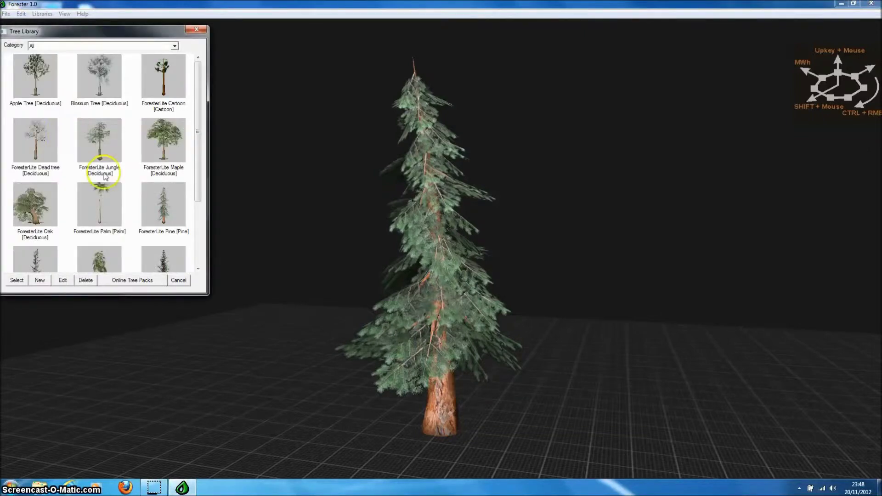
pyautogui.click(156, 146)
pyautogui.click(18, 281)
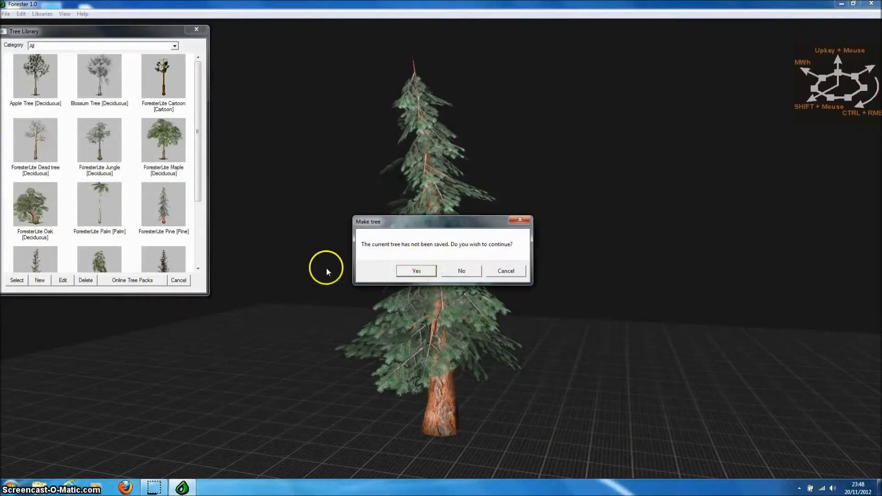
pyautogui.click(419, 270)
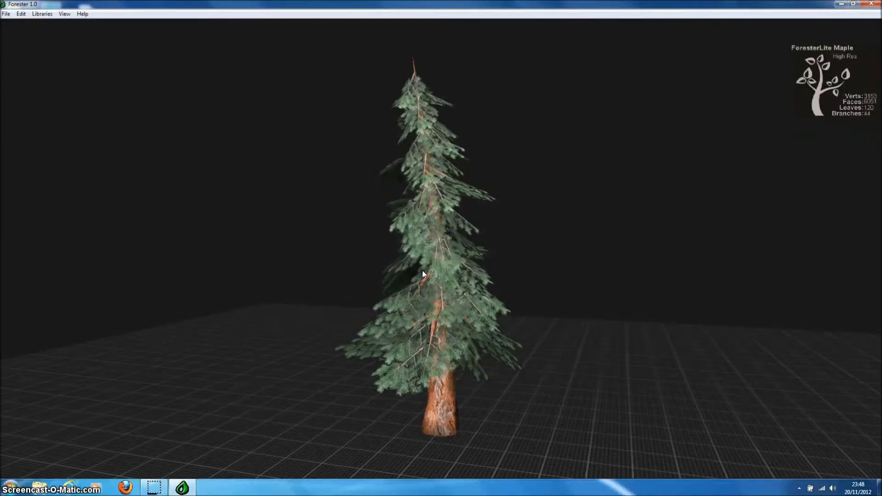
# - Change the maple trunk's material to Old Bark 1 from the Material Library
pyautogui.click(408, 236)
pyautogui.moveTo(408, 236); pyautogui.dragTo(177, 238)
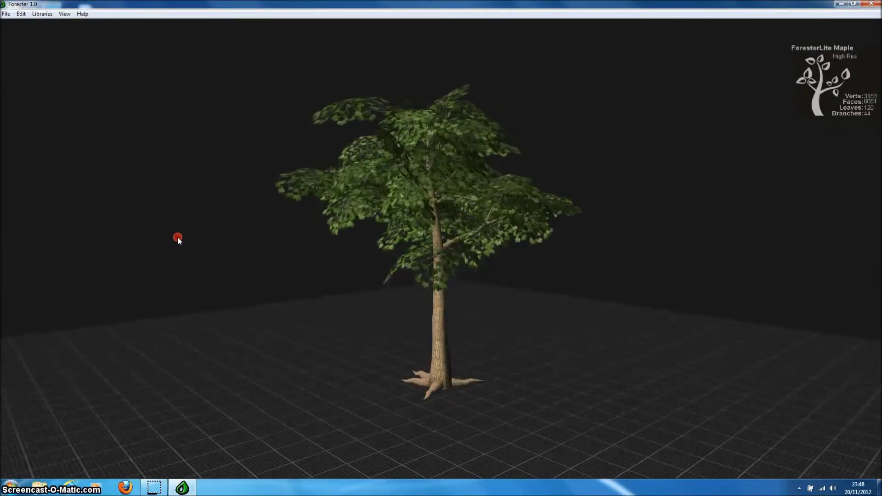
pyautogui.click(437, 312)
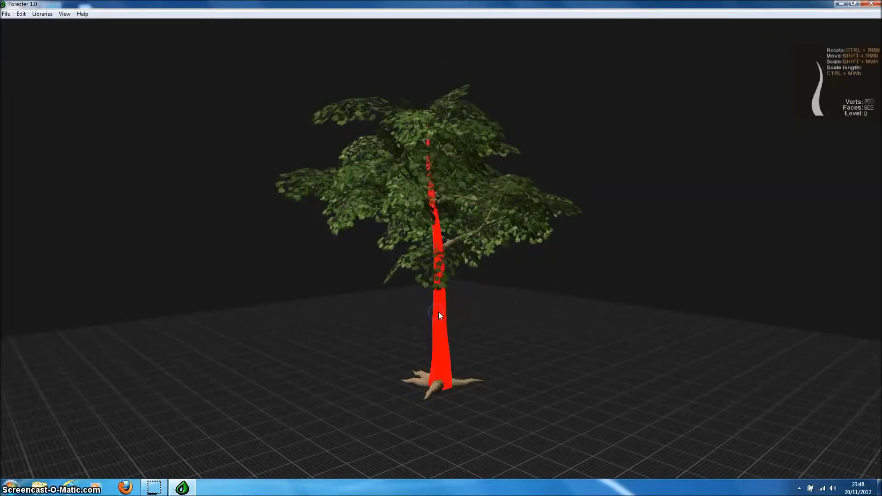
pyautogui.rightClick(438, 312)
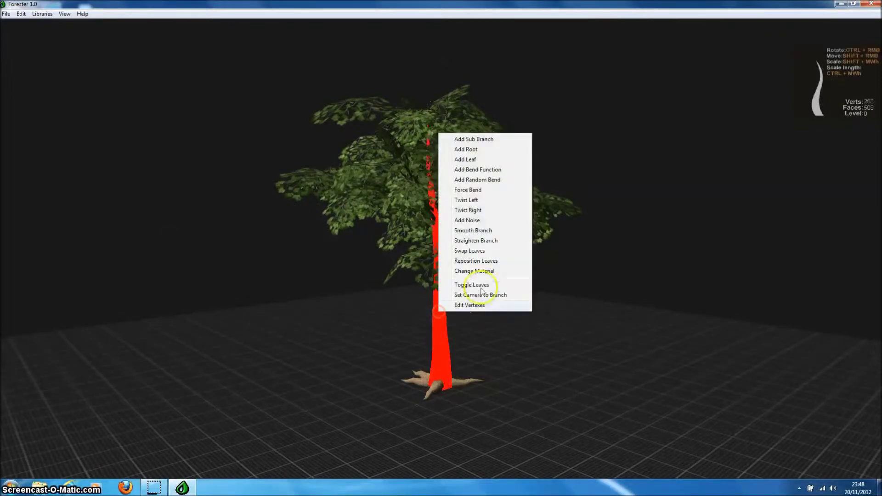
pyautogui.click(482, 271)
pyautogui.click(441, 274)
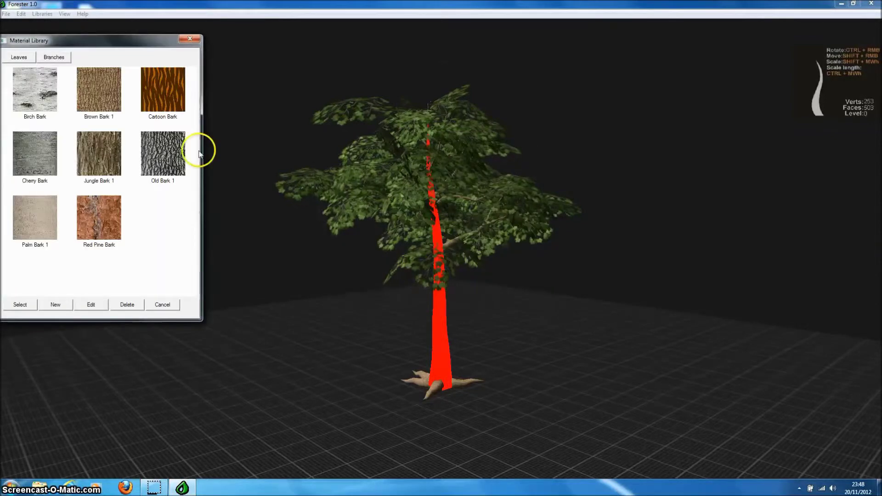
pyautogui.click(172, 160)
pyautogui.click(18, 305)
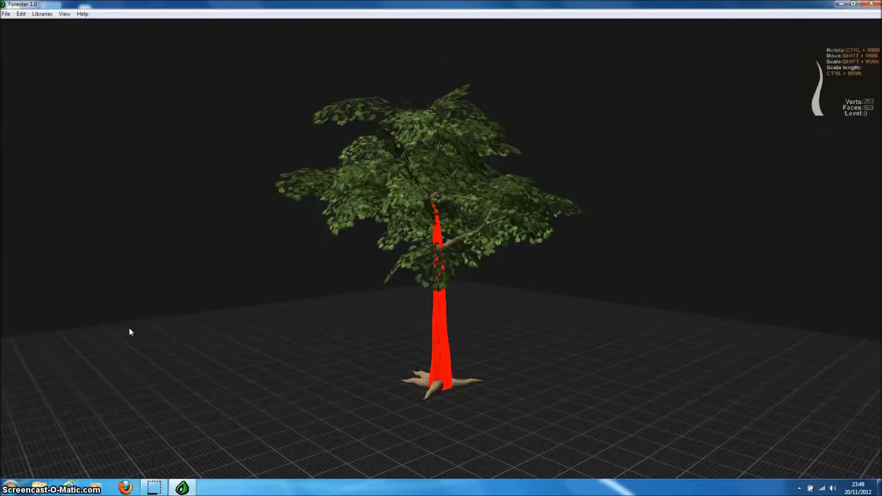
pyautogui.moveTo(437, 297)
pyautogui.keyDown('ctrl'); pyautogui.mouseDown(button='right')
pyautogui.moveTo(254, 291)
pyautogui.moveTo(182, 251)
pyautogui.moveTo(309, 309)
pyautogui.moveTo(370, 305)
pyautogui.mouseUp(button='right'); pyautogui.keyUp('ctrl')
pyautogui.moveTo(197, 252)
pyautogui.keyDown('ctrl'); pyautogui.mouseDown(button='right')
pyautogui.moveTo(161, 283)
pyautogui.moveTo(245, 261)
pyautogui.moveTo(218, 250)
pyautogui.mouseUp(button='right'); pyautogui.keyUp('ctrl')
# - Run Reposition Leaves on the maple twice, orbiting to inspect each new leaf layout
pyautogui.rightClick(527, 283)
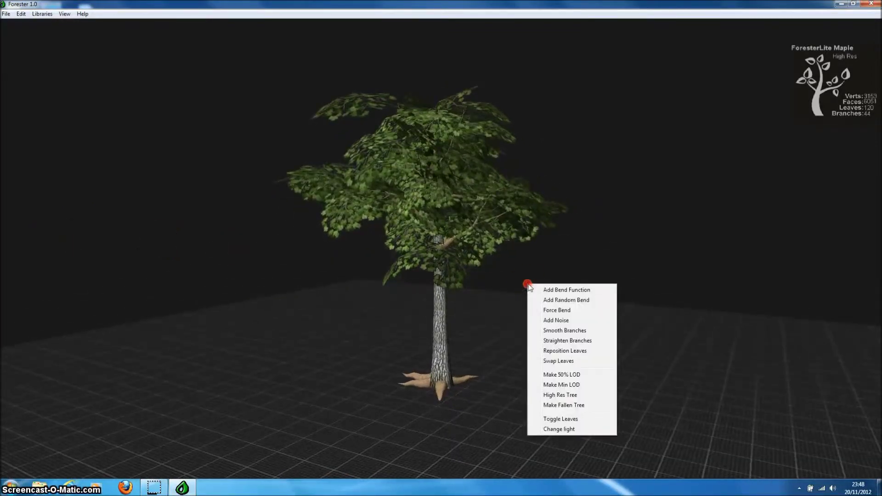
pyautogui.click(558, 351)
pyautogui.click(450, 278)
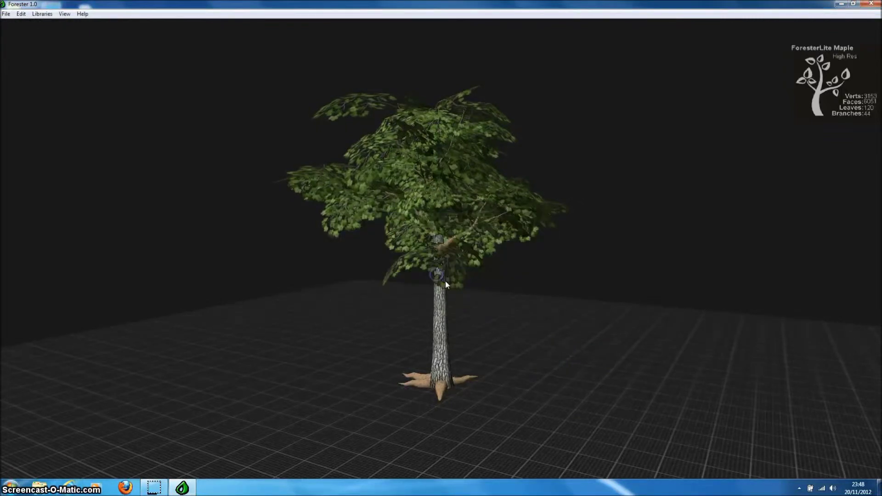
pyautogui.moveTo(498, 303); pyautogui.dragTo(329, 252)
pyautogui.rightClick(500, 287)
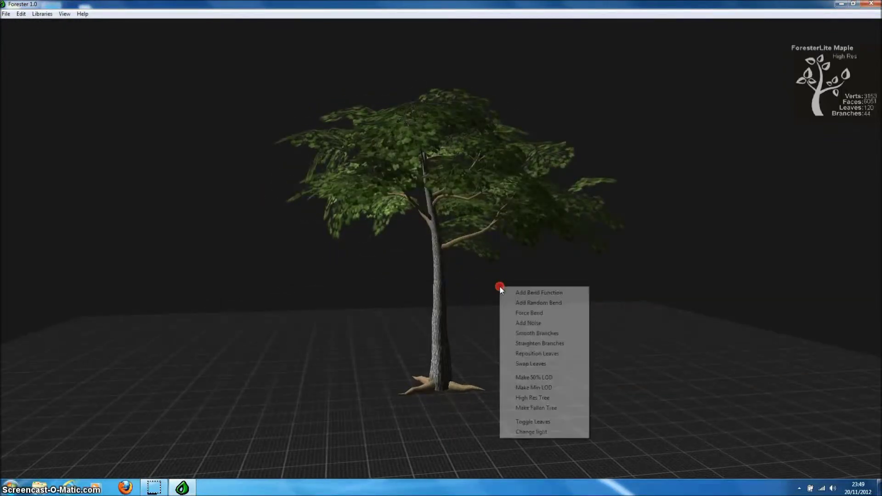
pyautogui.click(533, 355)
pyautogui.click(446, 275)
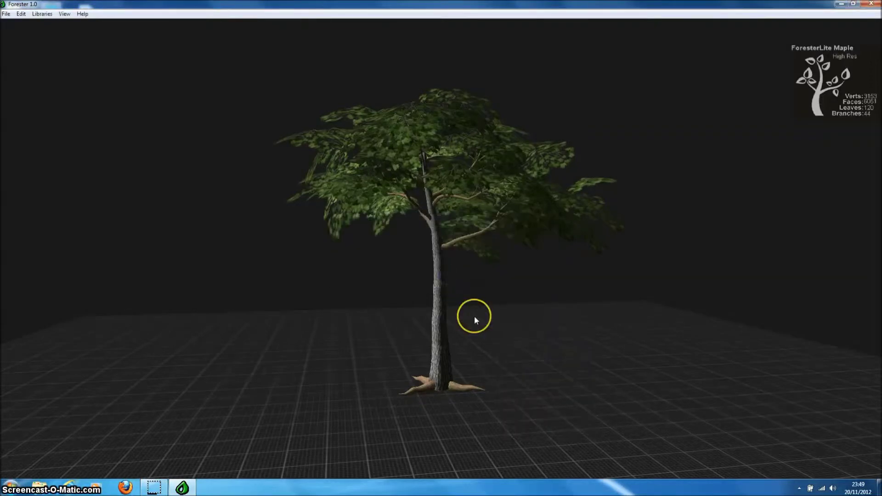
pyautogui.moveTo(533, 285); pyautogui.dragTo(569, 291)
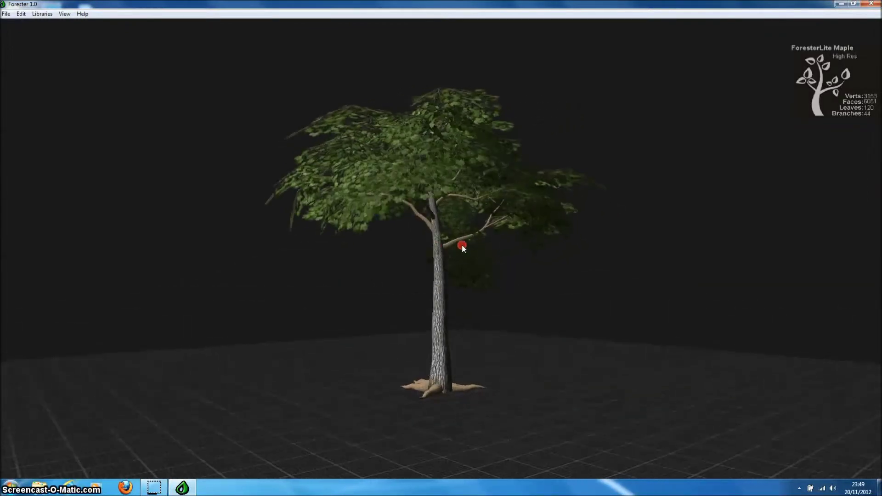
pyautogui.moveTo(461, 244); pyautogui.dragTo(518, 273)
# - Select ForesterLite Jungle in the Tree Library and open its Tree Properties
pyautogui.click(7, 14)
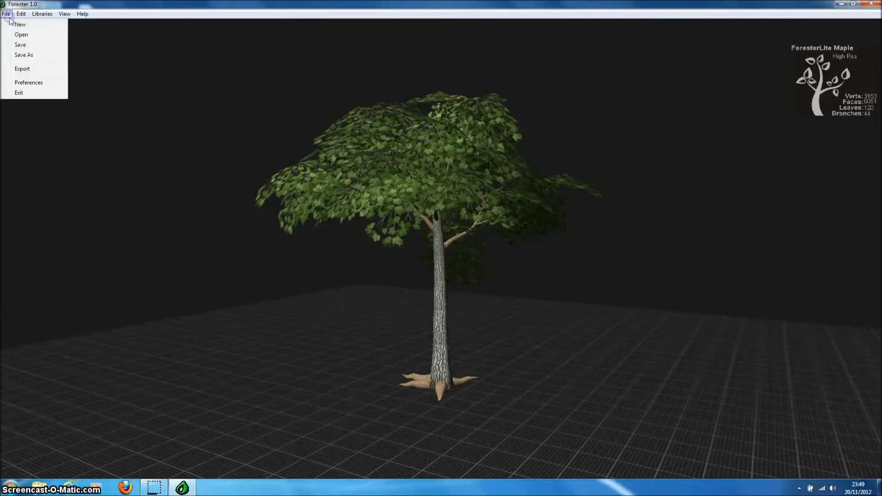
pyautogui.click(19, 25)
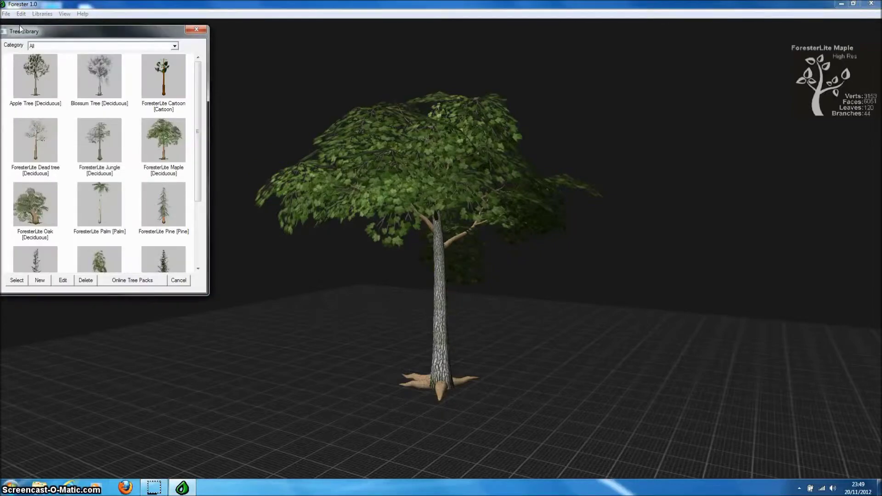
pyautogui.click(95, 152)
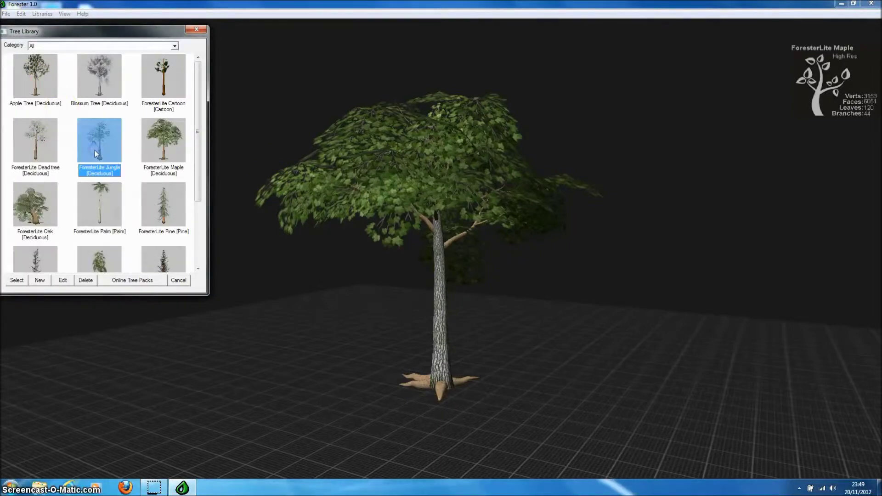
pyautogui.click(63, 281)
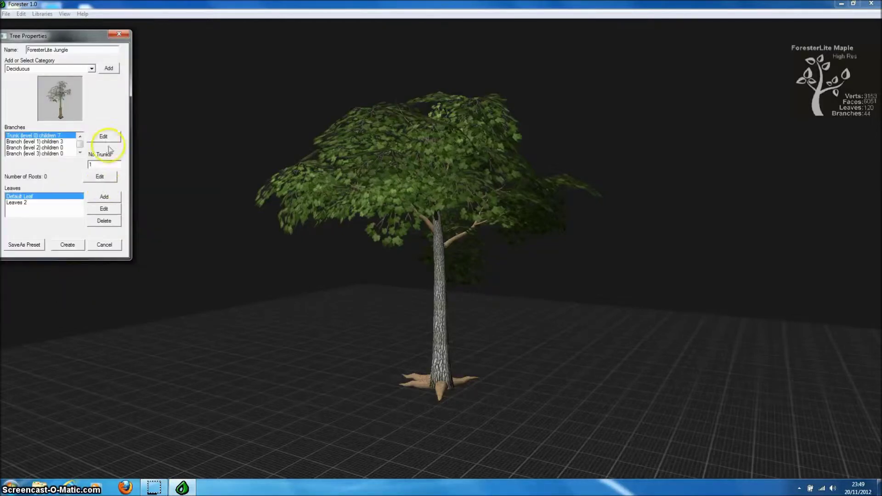
# - Review the trunk's Branch Properties, accept with Ok, then cancel Tree Properties
pyautogui.click(112, 139)
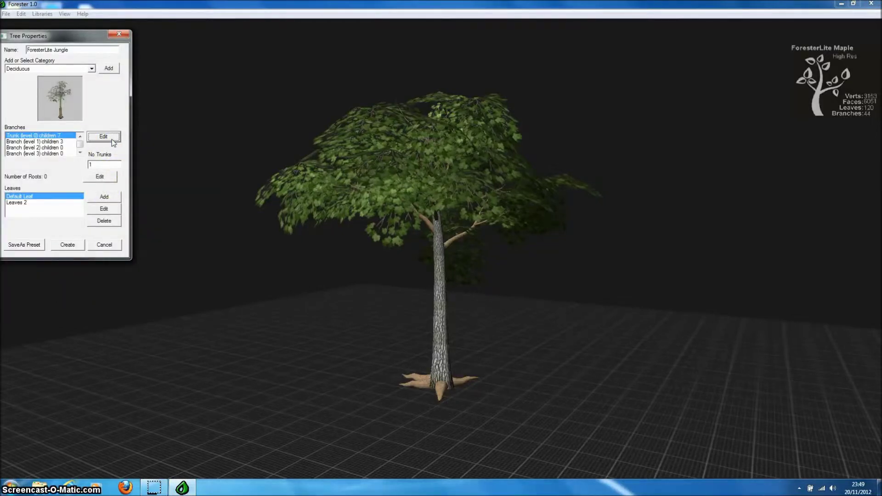
pyautogui.moveTo(142, 37); pyautogui.dragTo(278, 44)
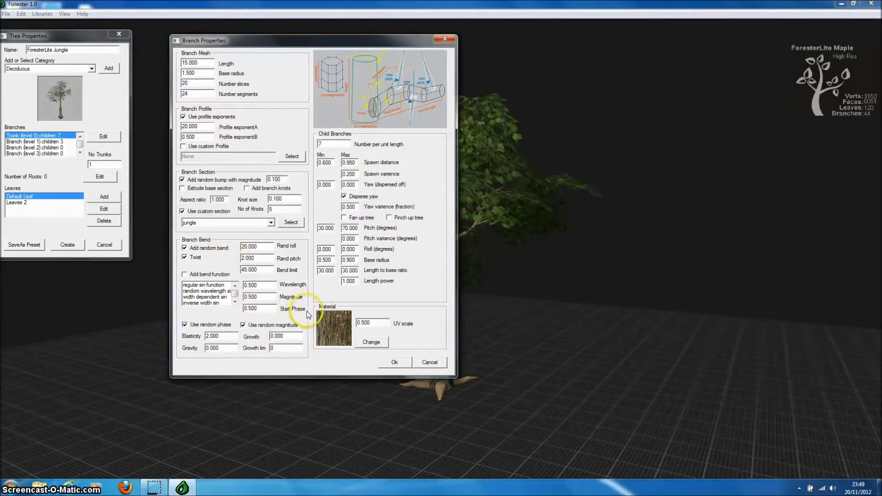
pyautogui.click(395, 362)
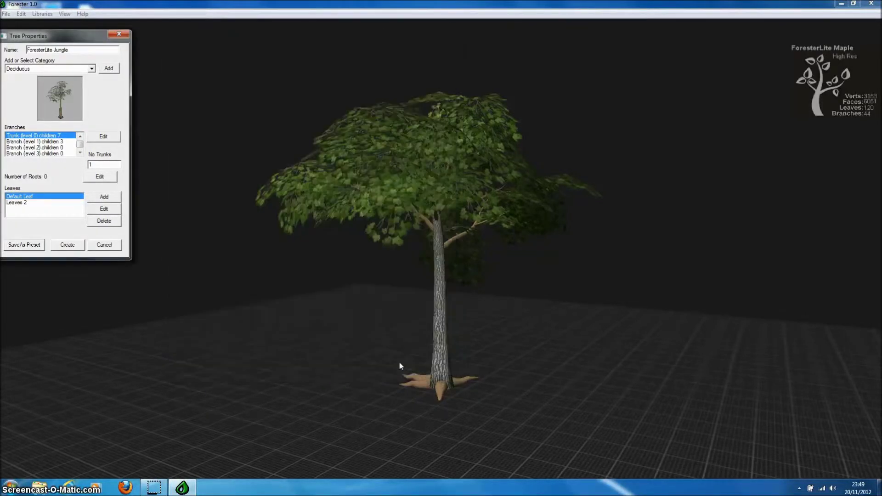
pyautogui.click(99, 251)
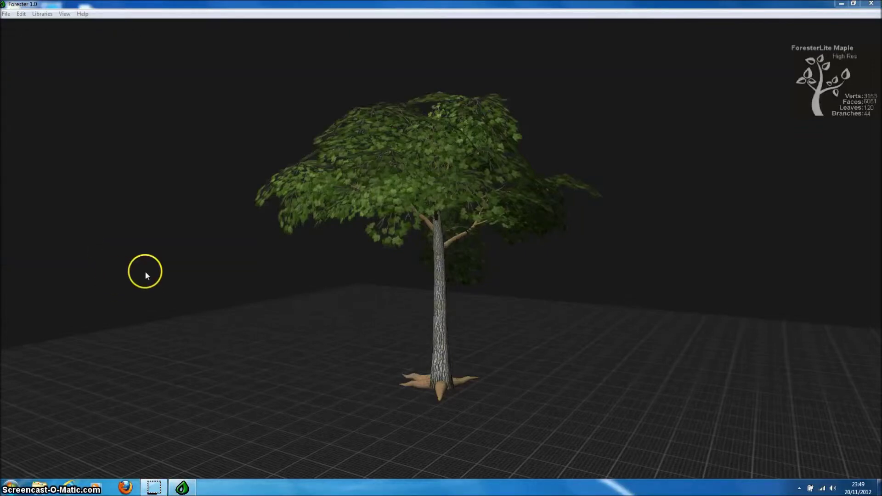
pyautogui.moveTo(146, 271); pyautogui.dragTo(254, 295, button='right')
pyautogui.click(315, 272)
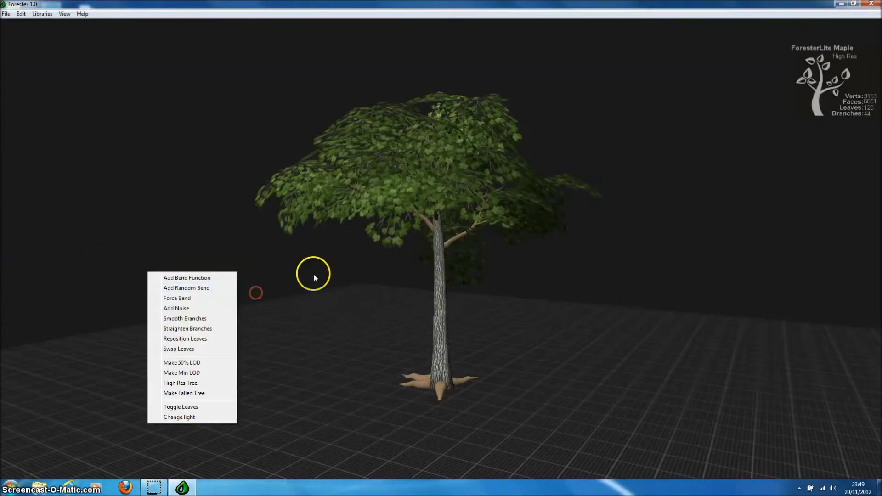
# - Review the Export for Torque 3D options for the Jungle tree, then cancel without exporting
pyautogui.click(6, 14)
pyautogui.click(27, 70)
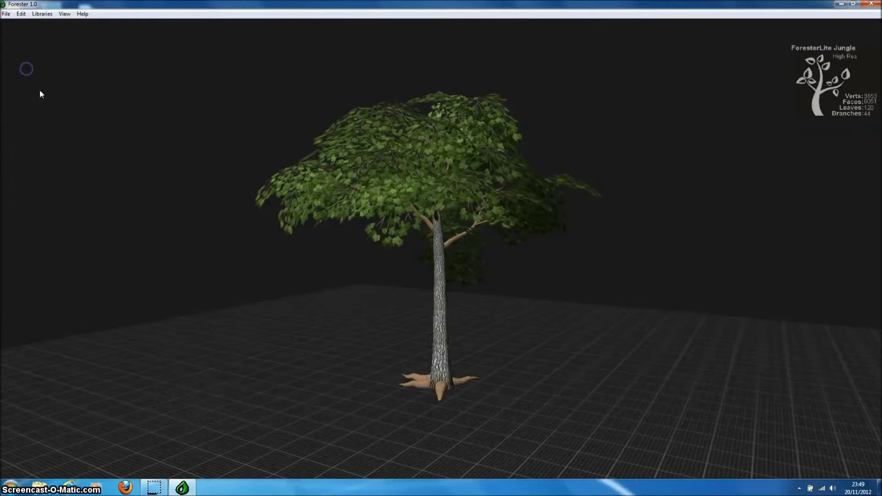
pyautogui.moveTo(75, 43); pyautogui.dragTo(106, 45)
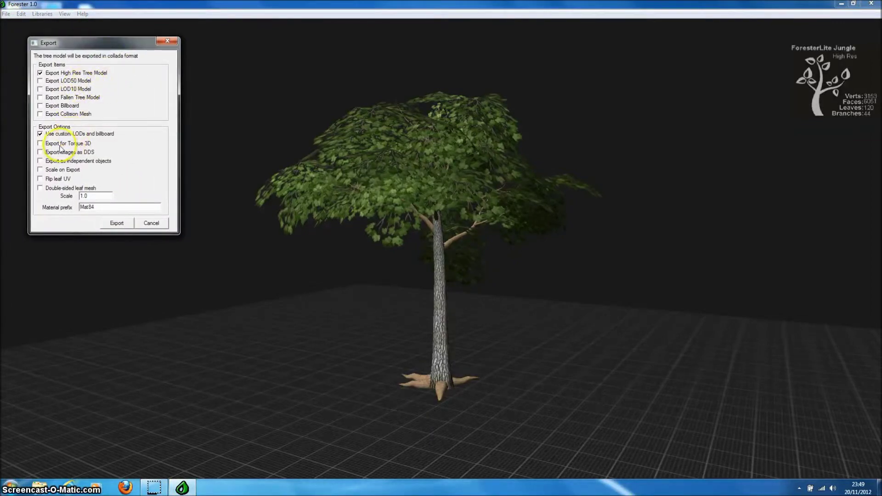
pyautogui.click(39, 144)
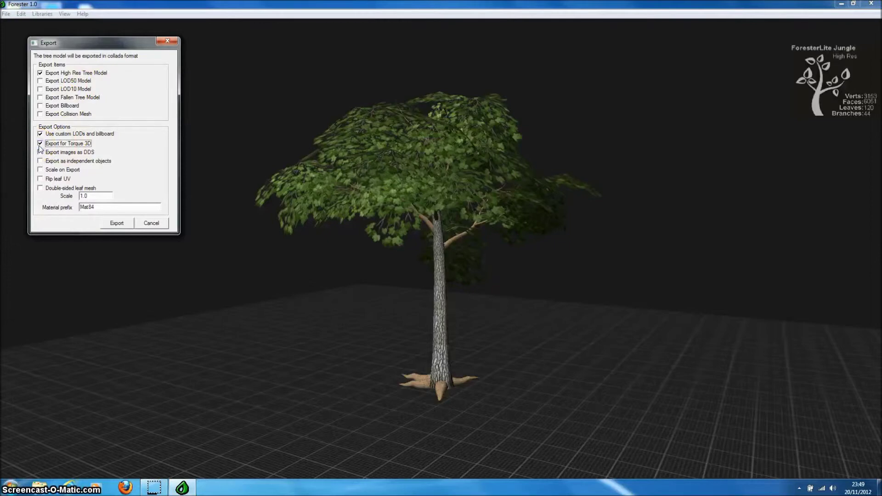
pyautogui.click(123, 224)
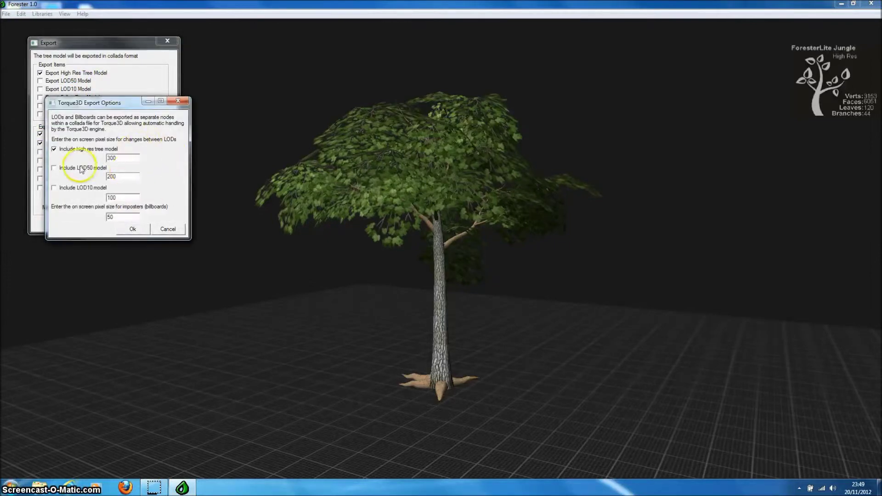
pyautogui.click(55, 169)
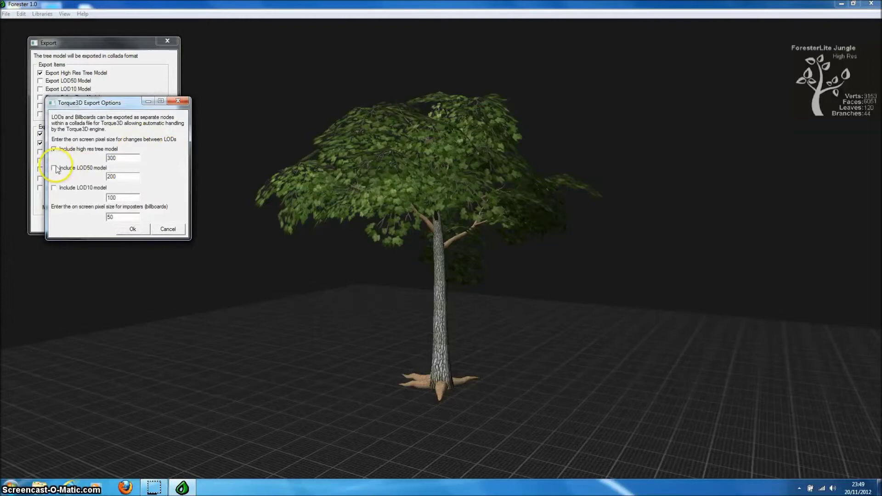
pyautogui.click(165, 229)
pyautogui.click(154, 223)
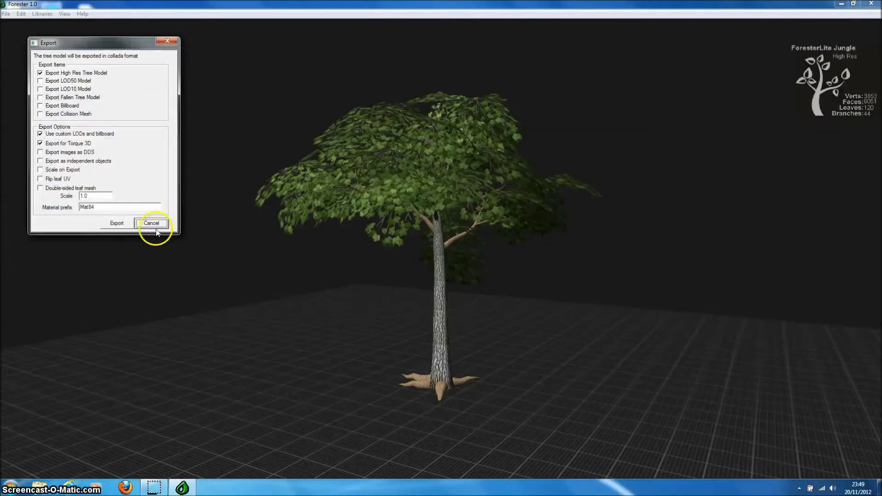
# - Reduce the Jungle tree to LOD 10 with Make Min LOD, about 3011 faces
pyautogui.moveTo(417, 265); pyautogui.dragTo(338, 276)
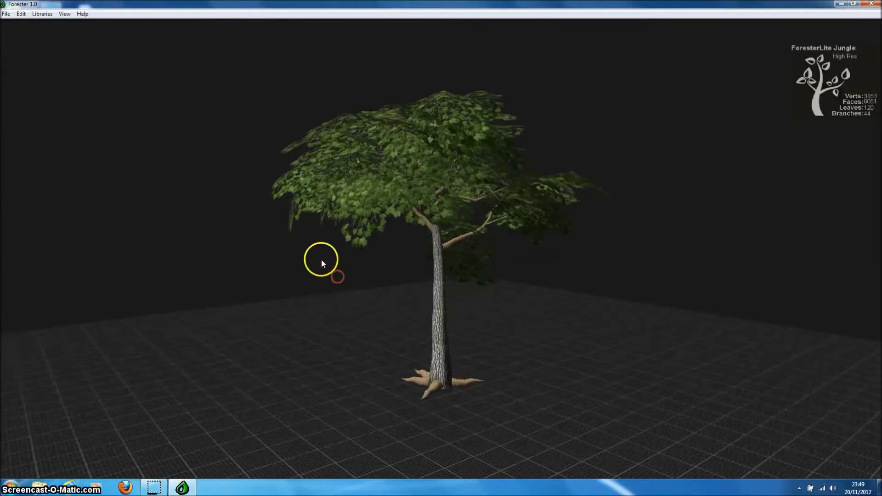
pyautogui.rightClick(502, 312)
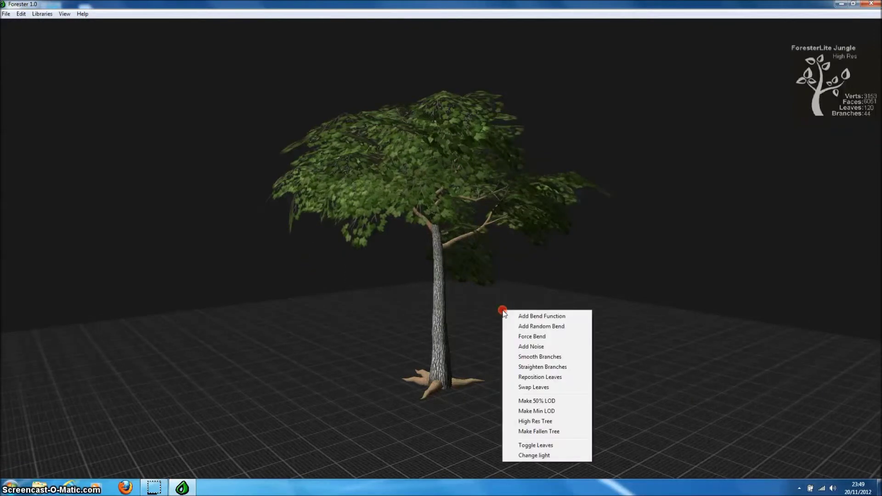
pyautogui.click(553, 410)
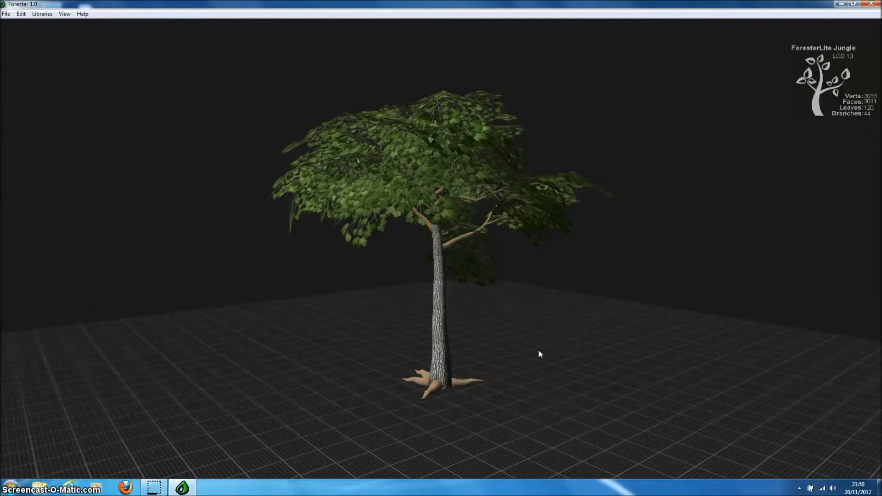
pyautogui.moveTo(537, 335); pyautogui.dragTo(384, 339)
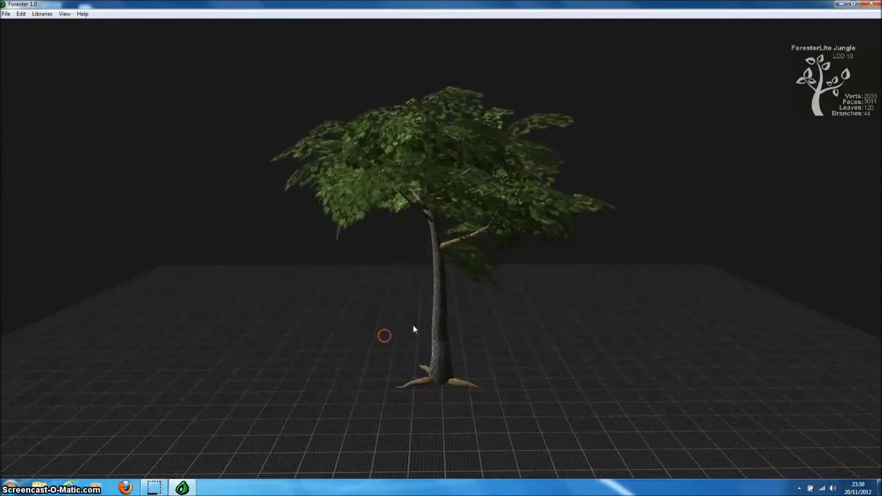
pyautogui.scroll(5, 412, 326)
pyautogui.moveTo(425, 350); pyautogui.dragTo(407, 322)
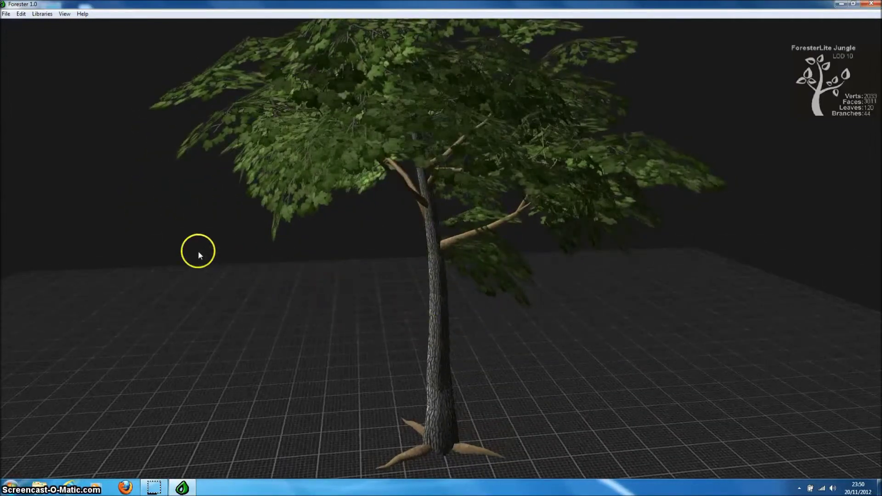
pyautogui.click(7, 16)
# - Load the Weeping Willow template from the Tree Library without saving the current template's changes
pyautogui.click(20, 28)
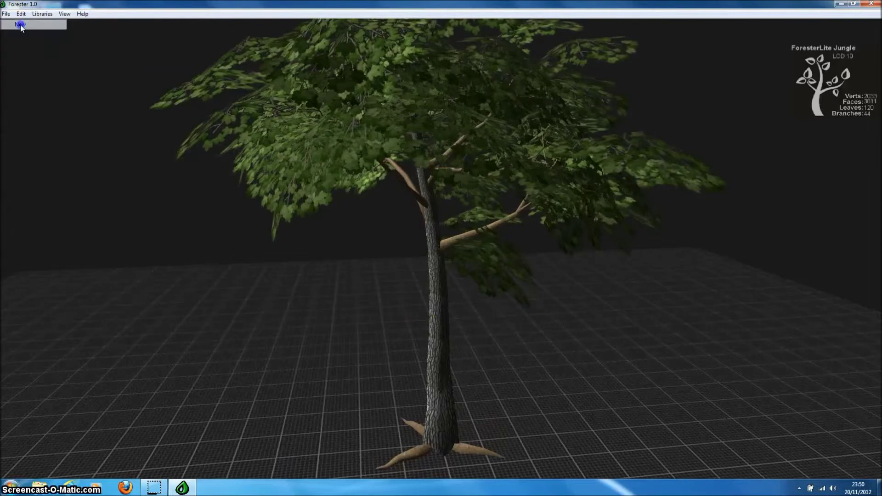
pyautogui.moveTo(199, 174); pyautogui.dragTo(198, 236)
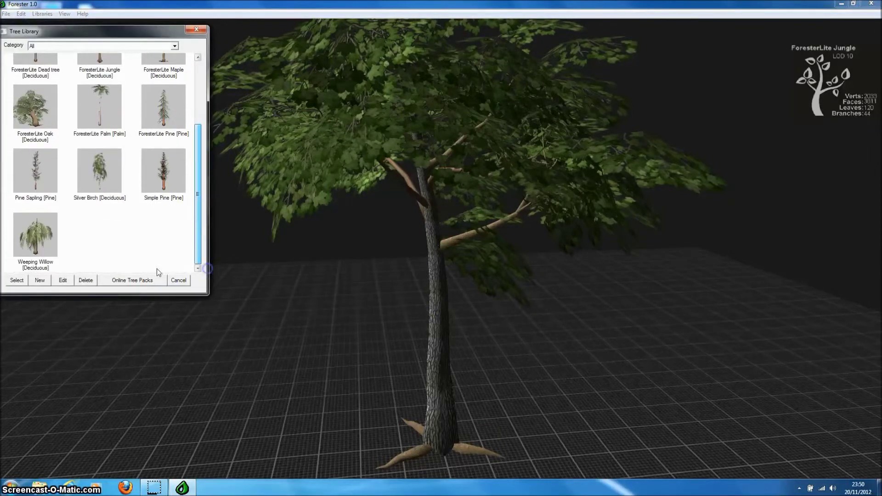
pyautogui.click(50, 241)
pyautogui.click(18, 280)
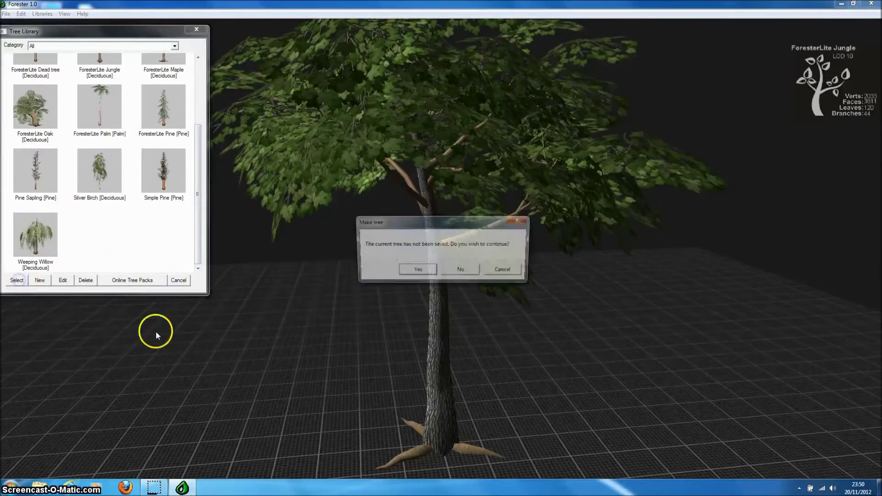
pyautogui.click(414, 271)
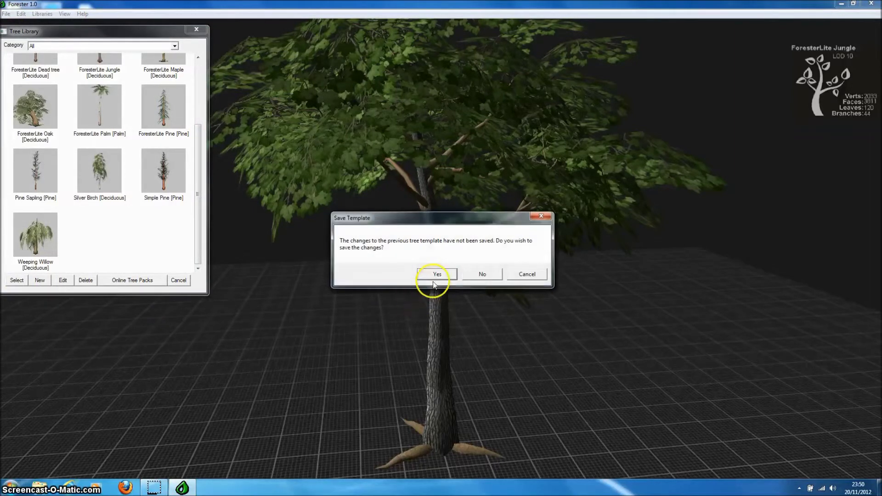
pyautogui.click(480, 275)
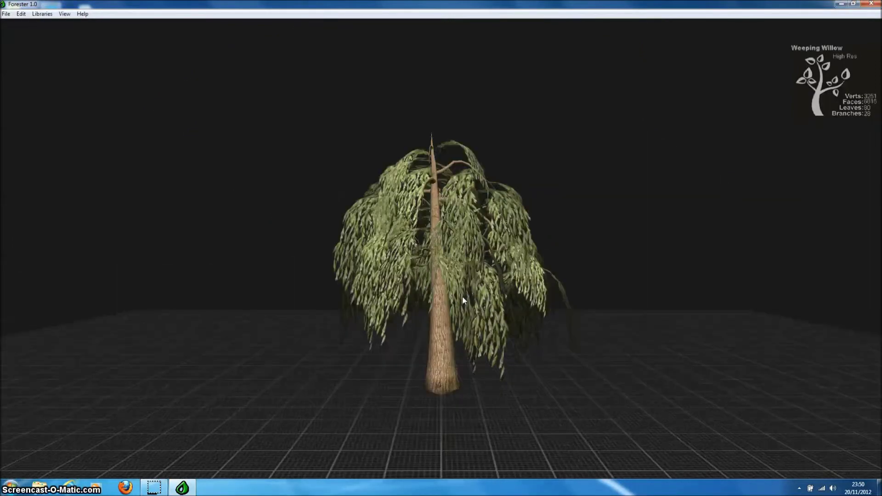
pyautogui.moveTo(475, 295); pyautogui.dragTo(648, 259)
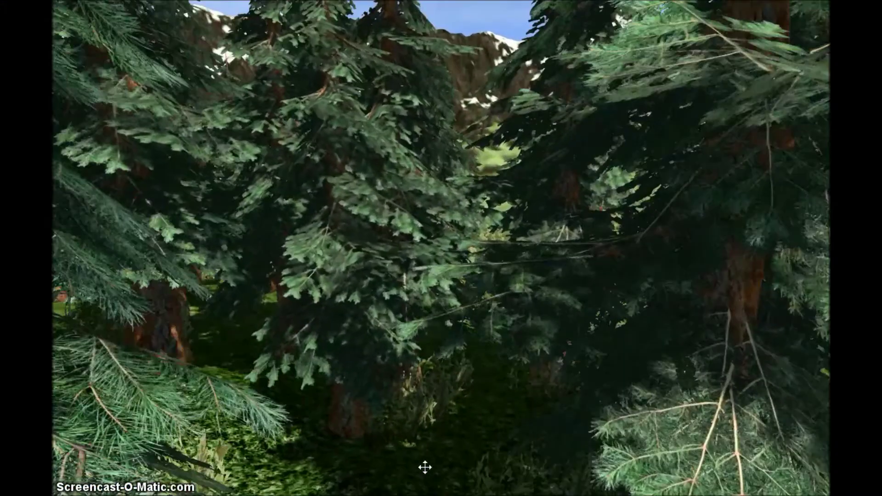
pyautogui.click(455, 239)
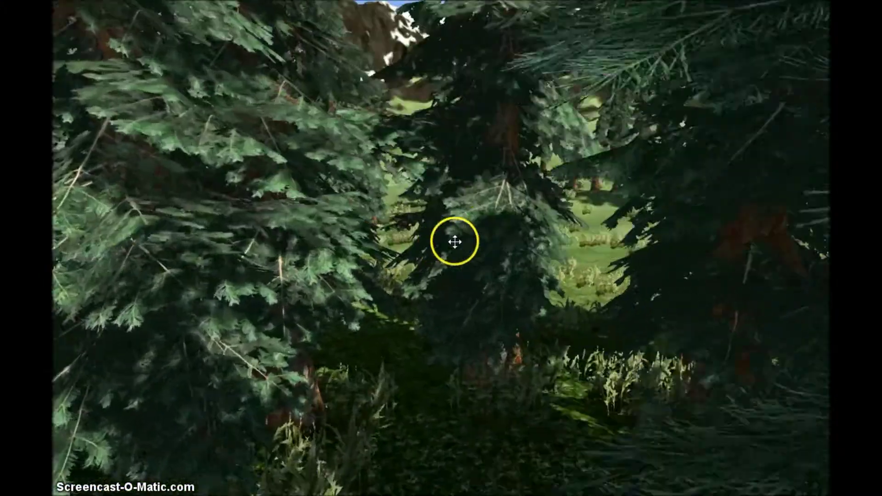